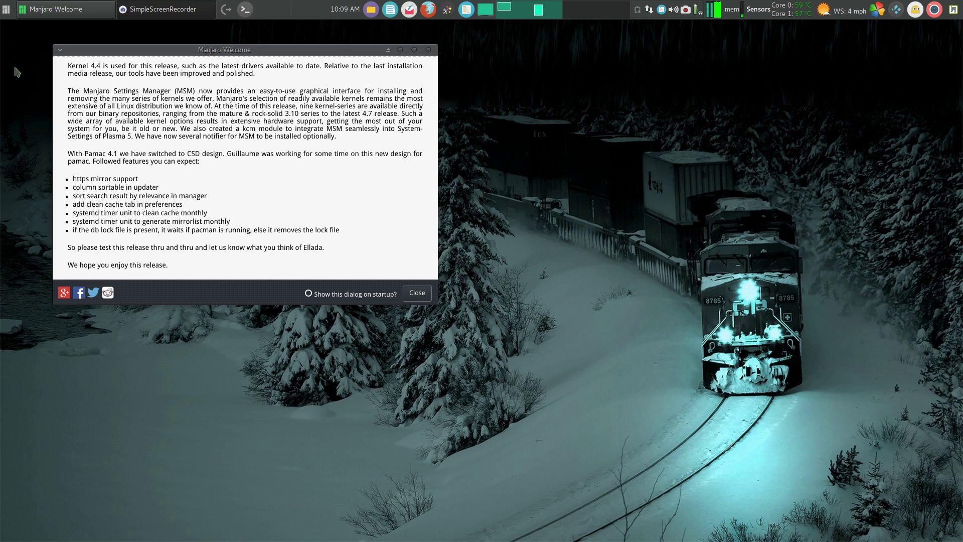
# Launch Add/Remove Software by searching 'pamac' in the Whisker menu and move it top-right
pyautogui.click(7, 14)
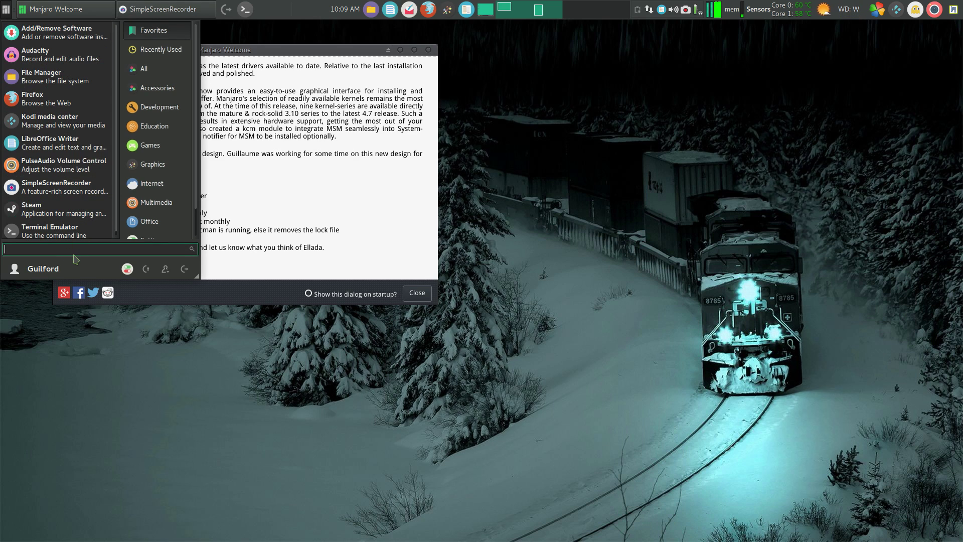
pyautogui.write('pm')
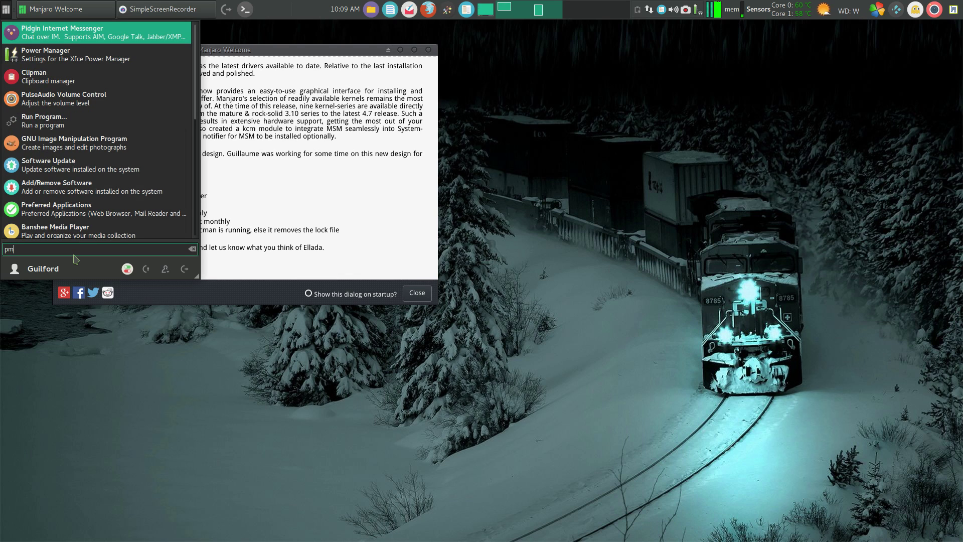
pyautogui.press('BackSpace')
pyautogui.write('amac')
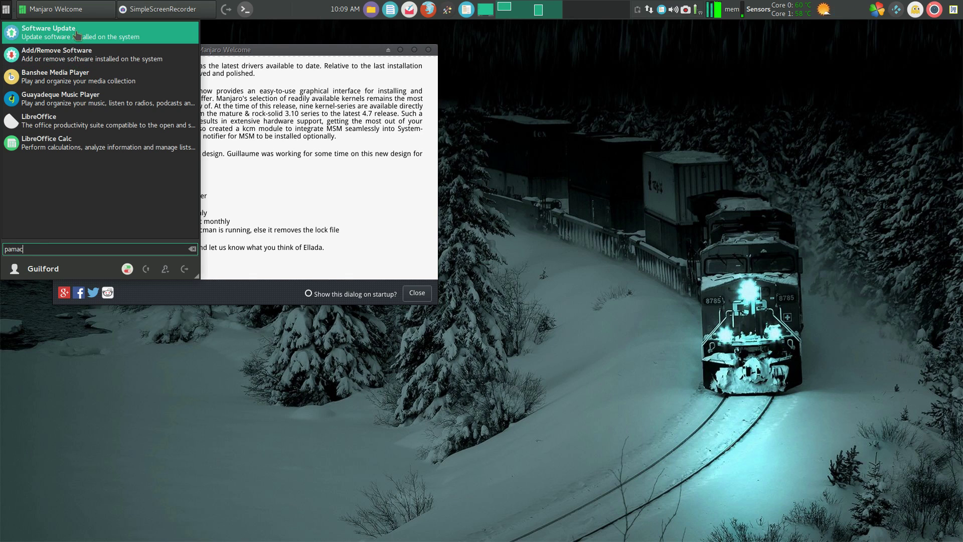
pyautogui.click(71, 64)
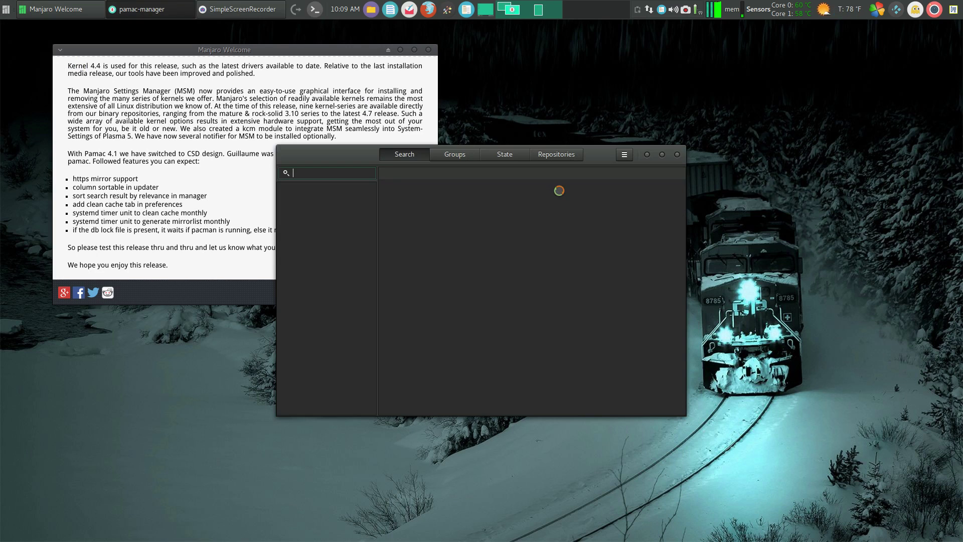
pyautogui.moveTo(345, 154); pyautogui.dragTo(532, 61)
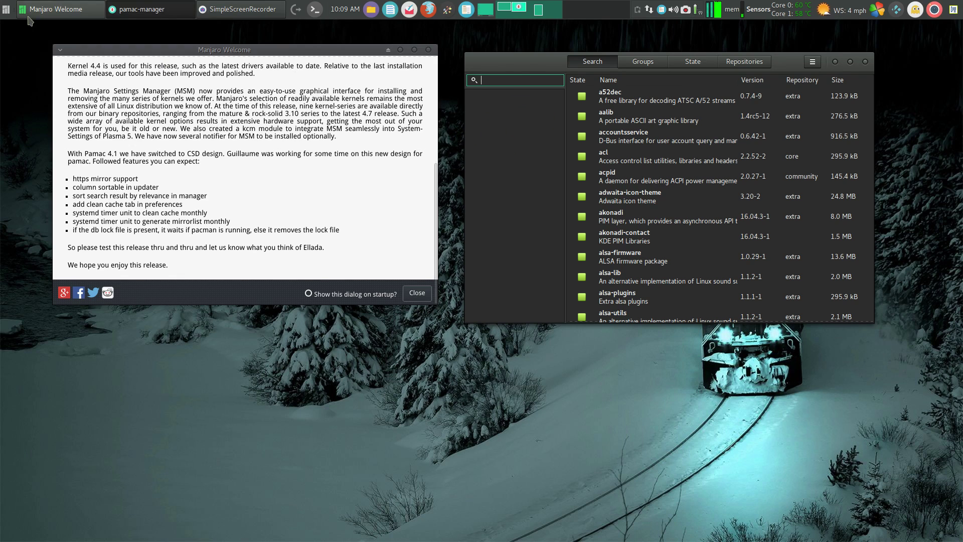
pyautogui.click(6, 9)
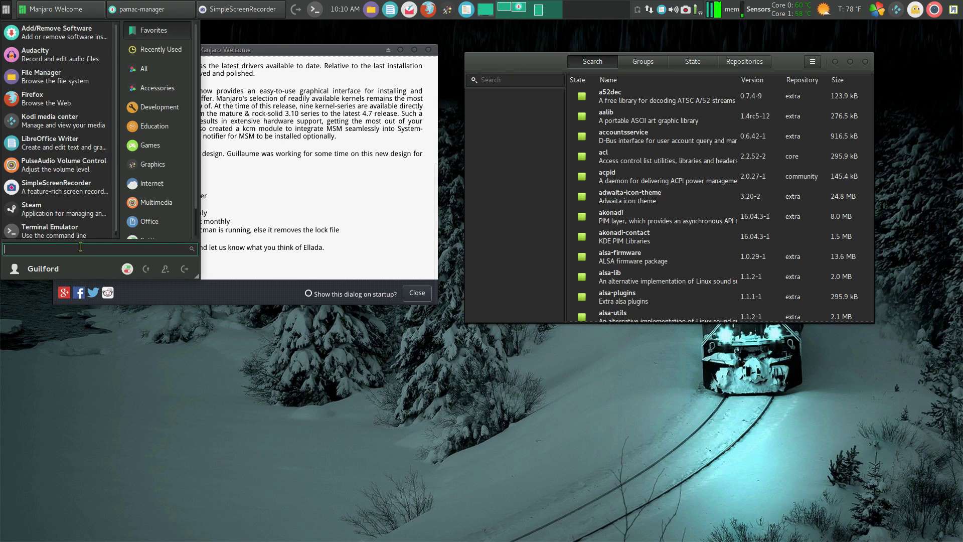
pyautogui.write('pamac')
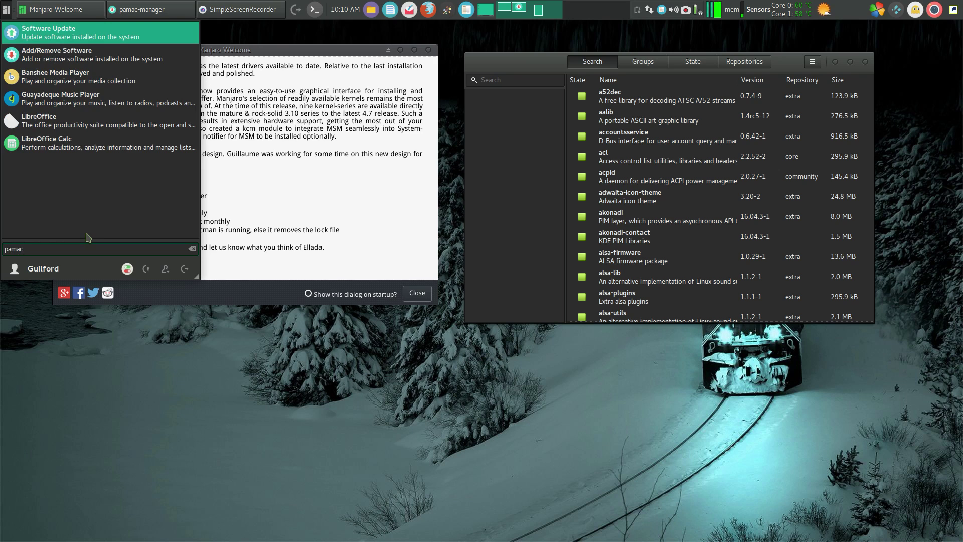
pyautogui.click(65, 33)
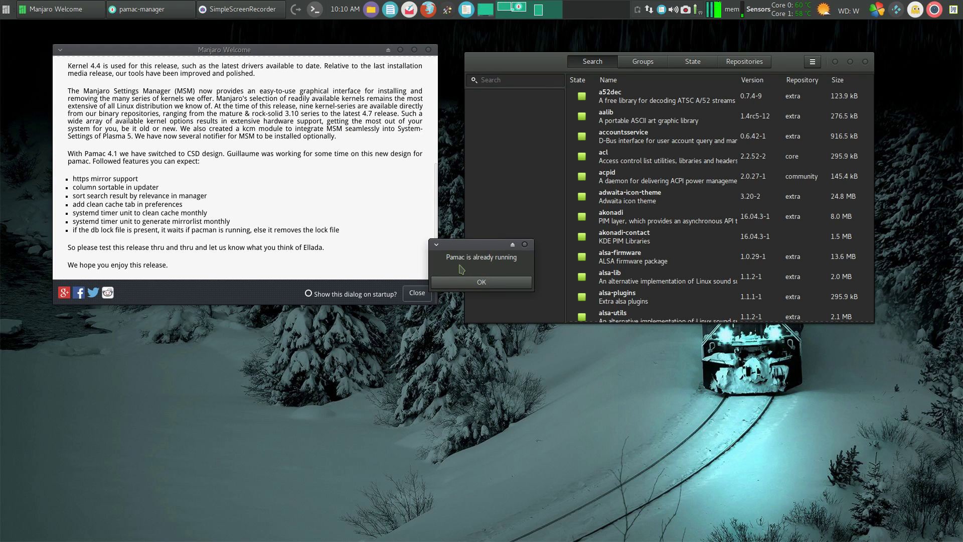
pyautogui.click(499, 282)
pyautogui.moveTo(514, 64); pyautogui.dragTo(505, 59)
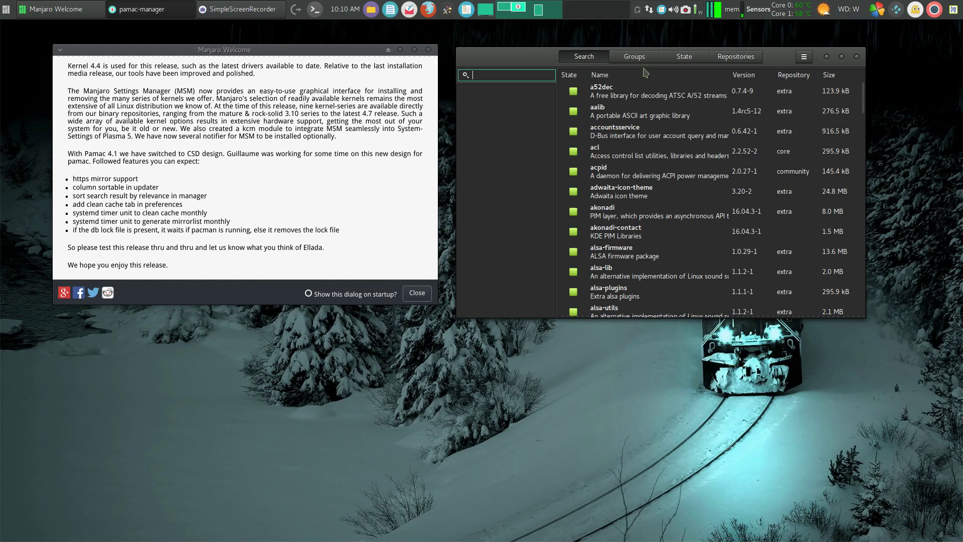
# In authenticated preferences, refresh the mirror list using United_States mirrors, then close preferences
pyautogui.click(804, 58)
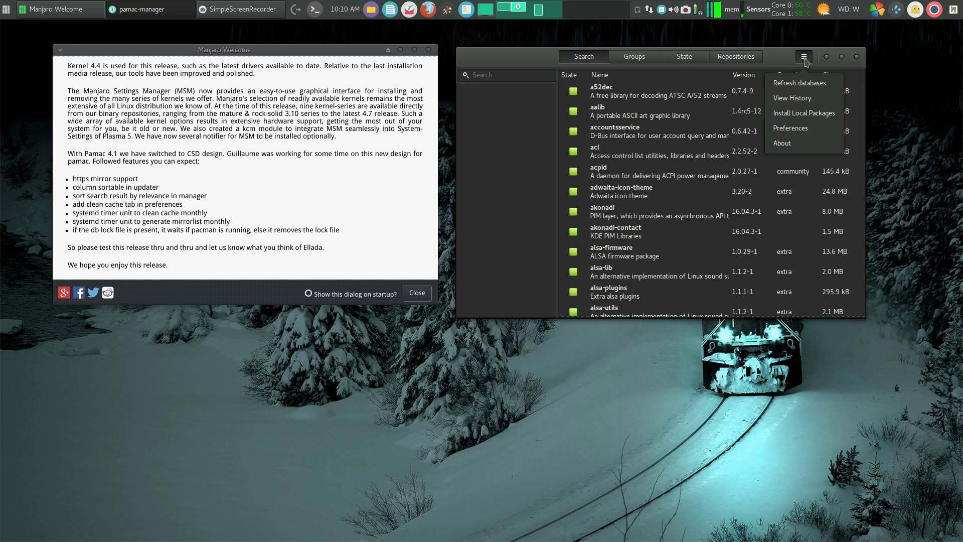
pyautogui.click(800, 129)
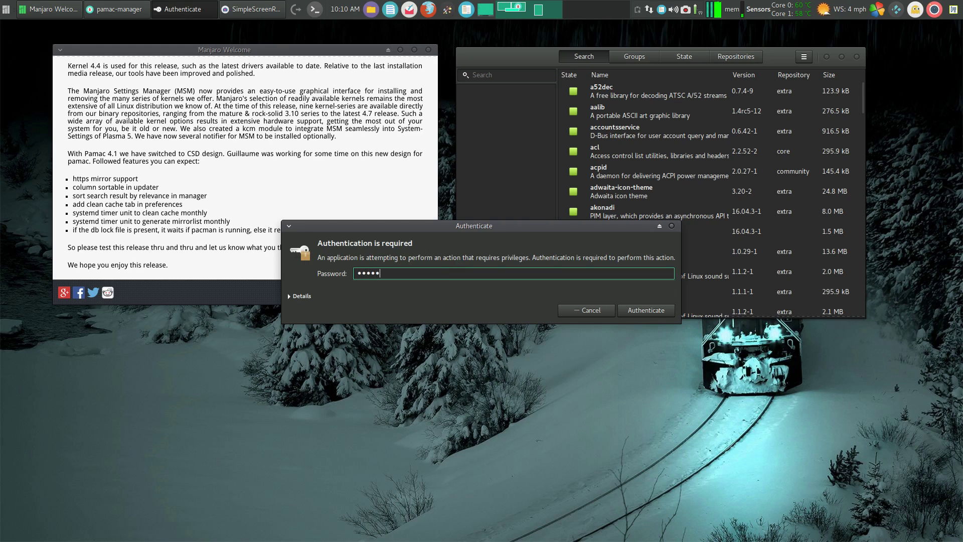
pyautogui.press('Return')
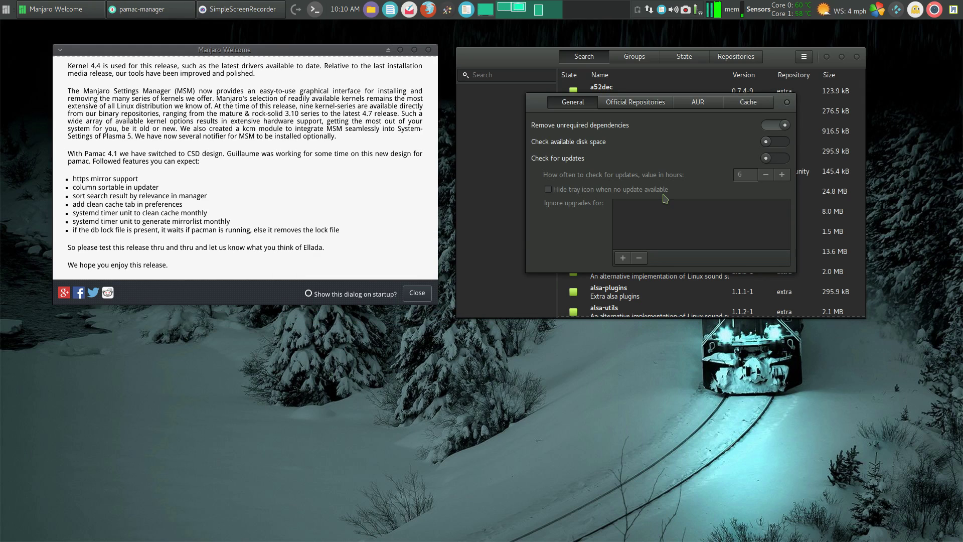
pyautogui.click(628, 105)
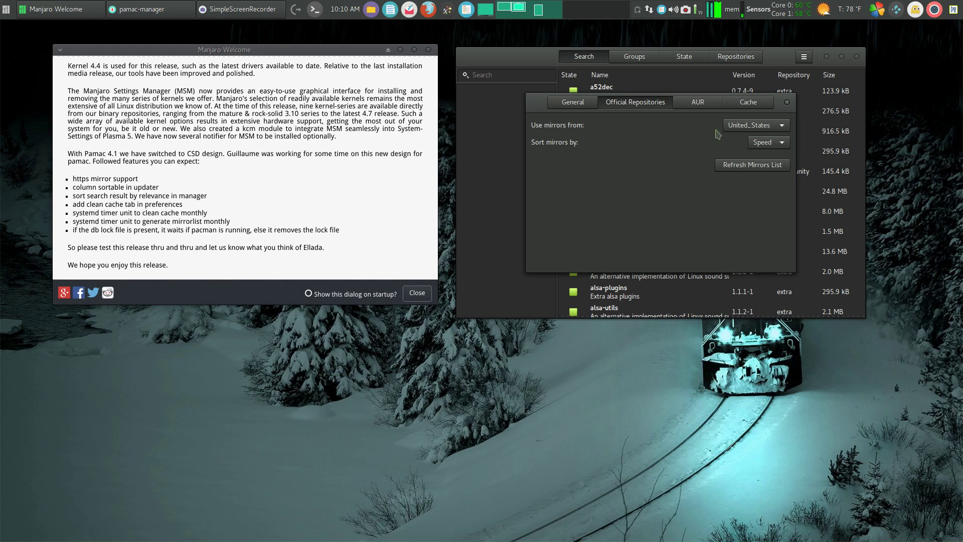
pyautogui.click(740, 129)
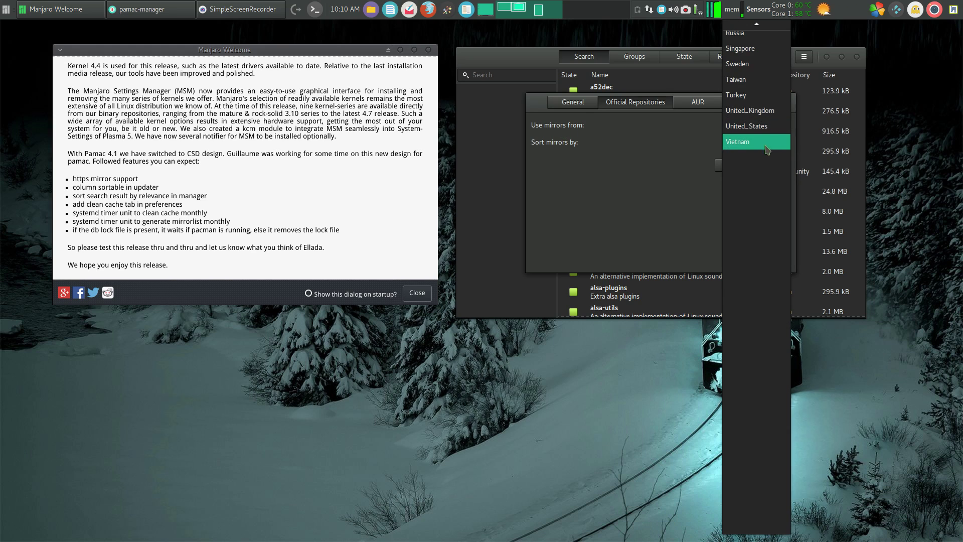
pyautogui.scroll(3, 764, 125)
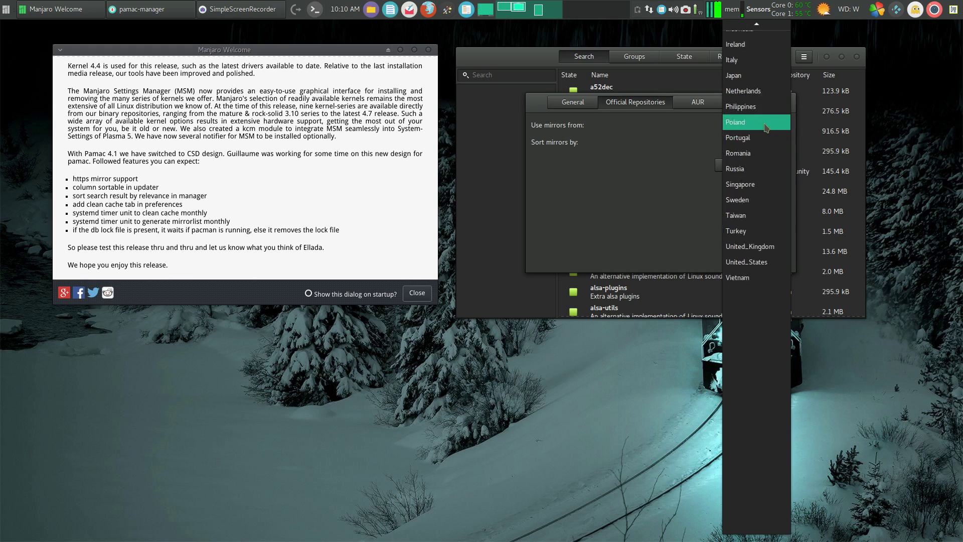
pyautogui.scroll(-1, 754, 185)
pyautogui.click(746, 226)
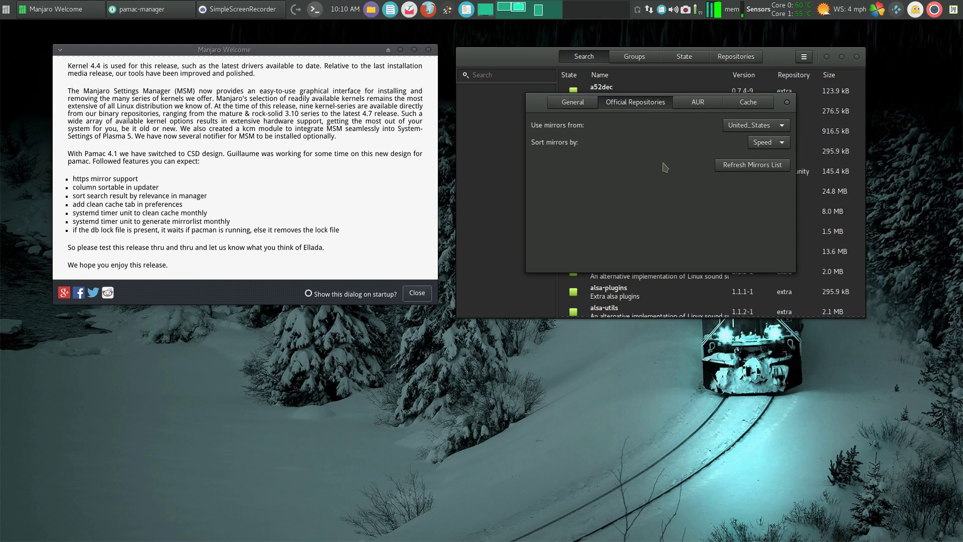
pyautogui.click(725, 166)
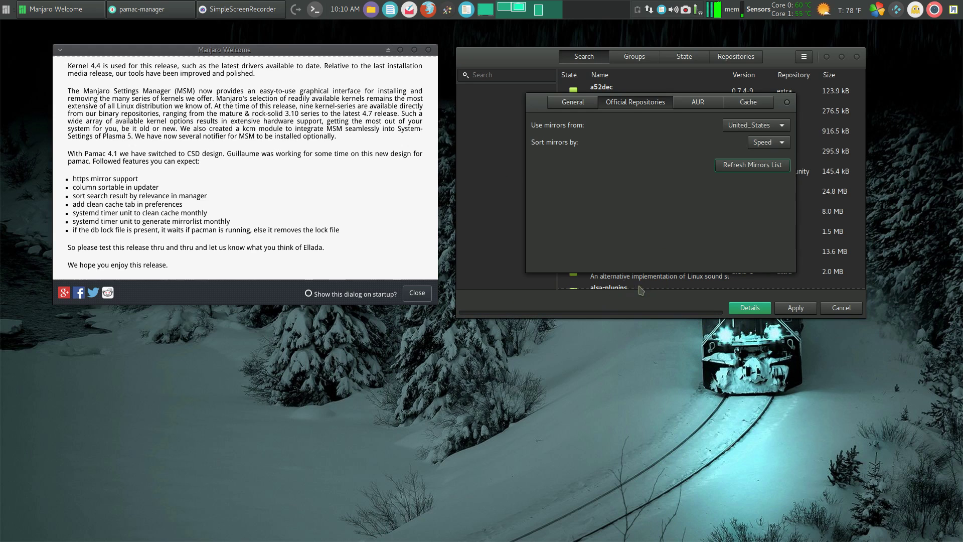
pyautogui.click(786, 103)
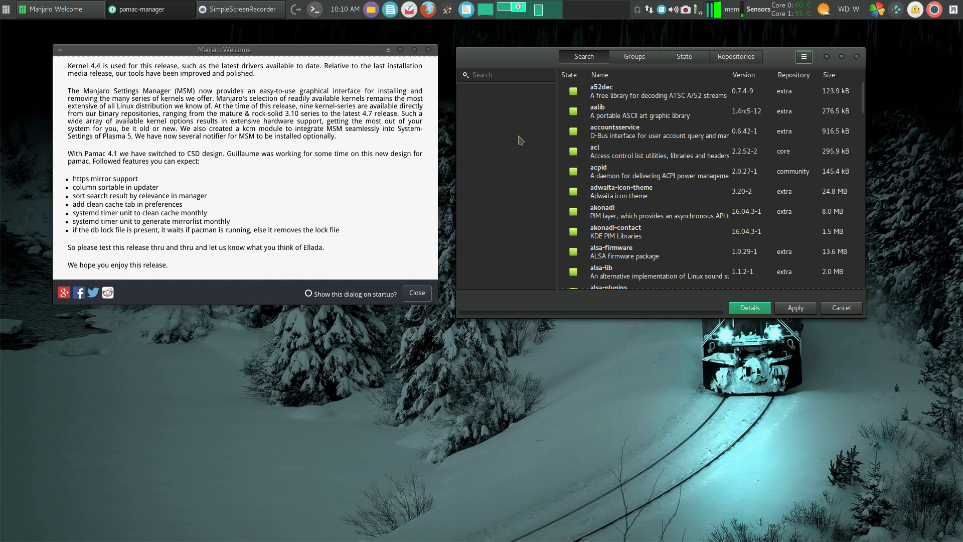
# Search for 'chrome' and open the google-chrome package details
pyautogui.click(520, 75)
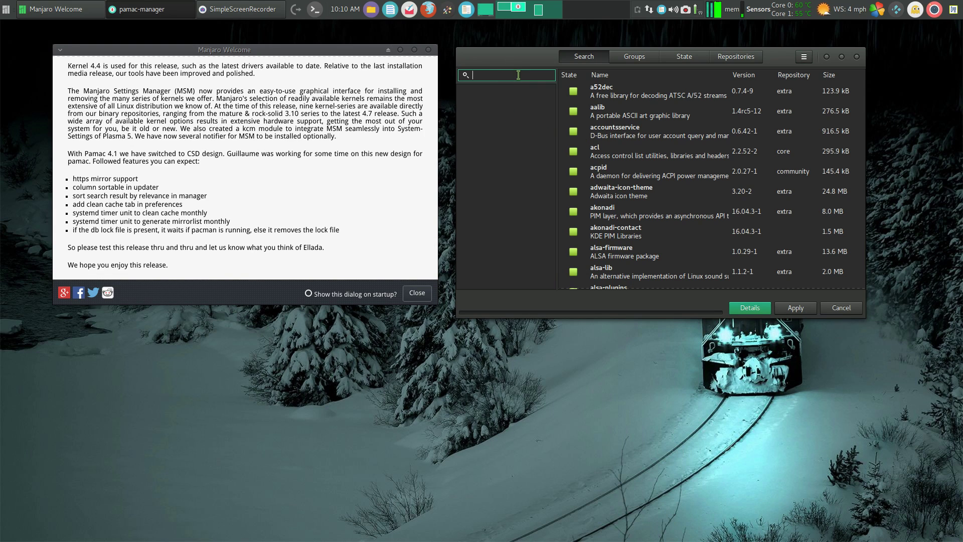
pyautogui.write('chrome')
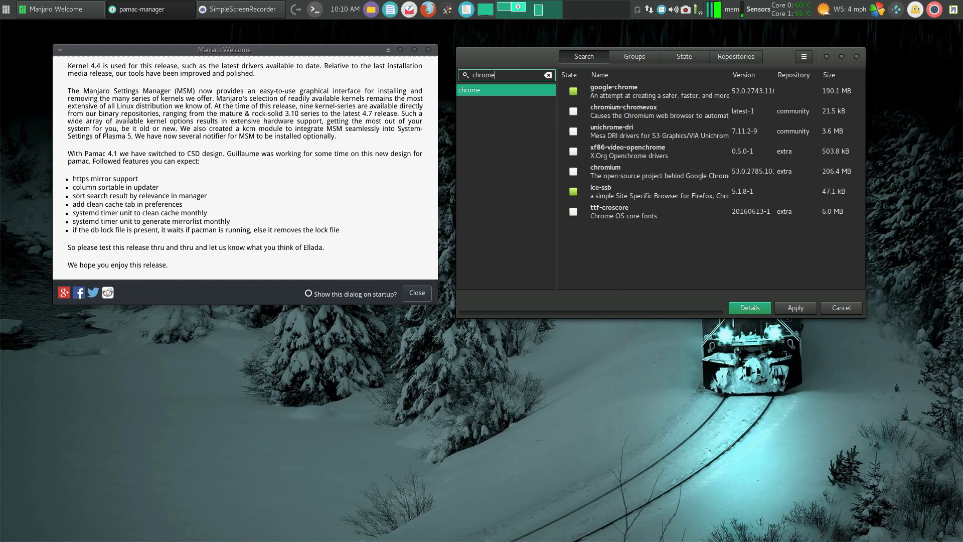
pyautogui.rightClick(604, 95)
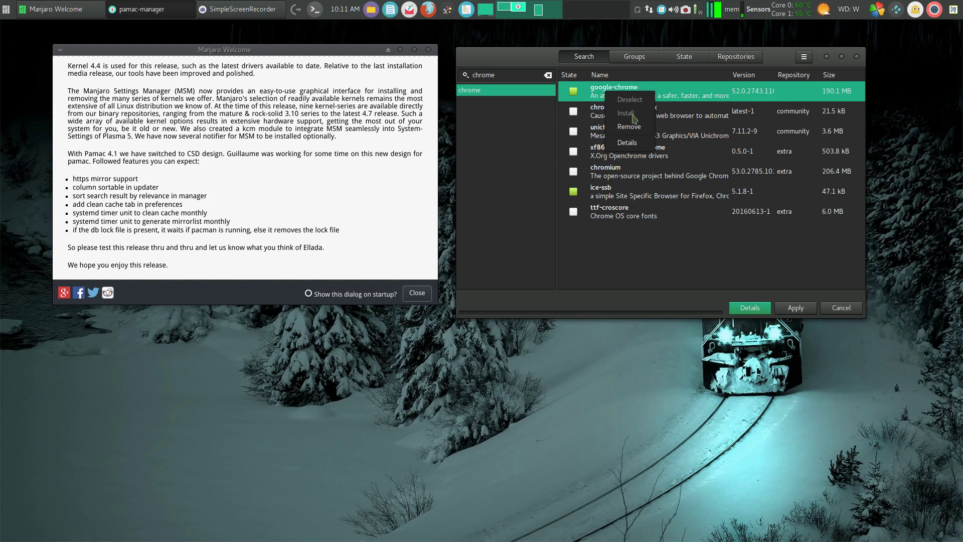
pyautogui.click(627, 142)
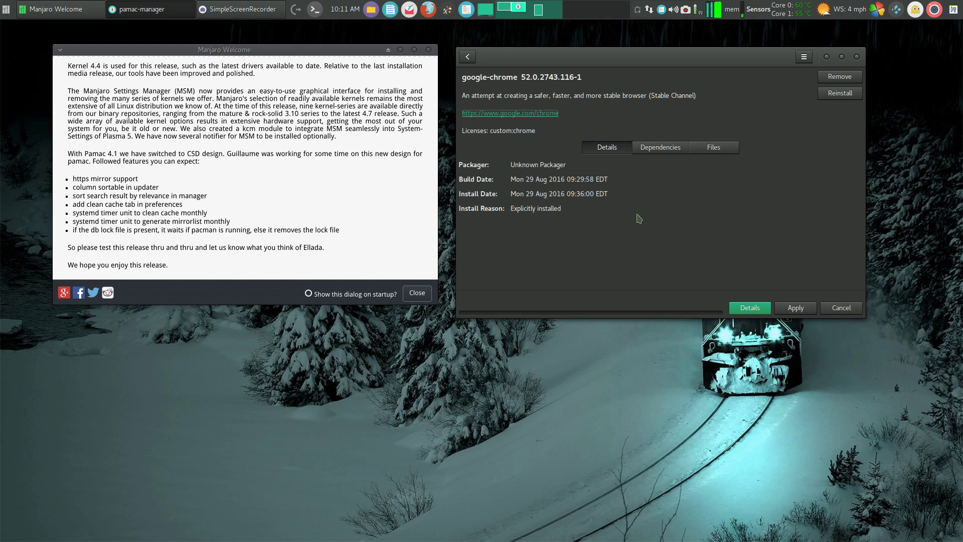
# Review the list of packages google-chrome depends on
pyautogui.click(672, 152)
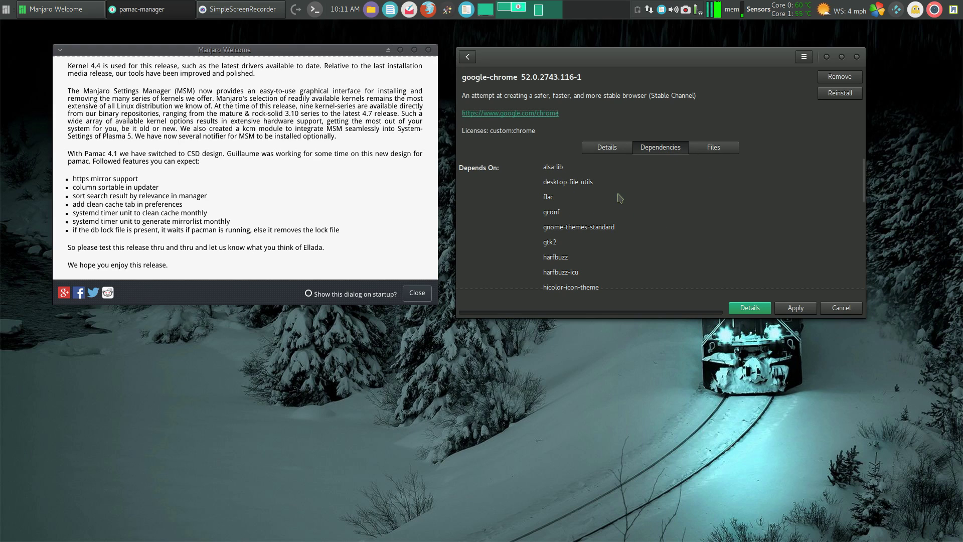
pyautogui.scroll(-10, 623, 199)
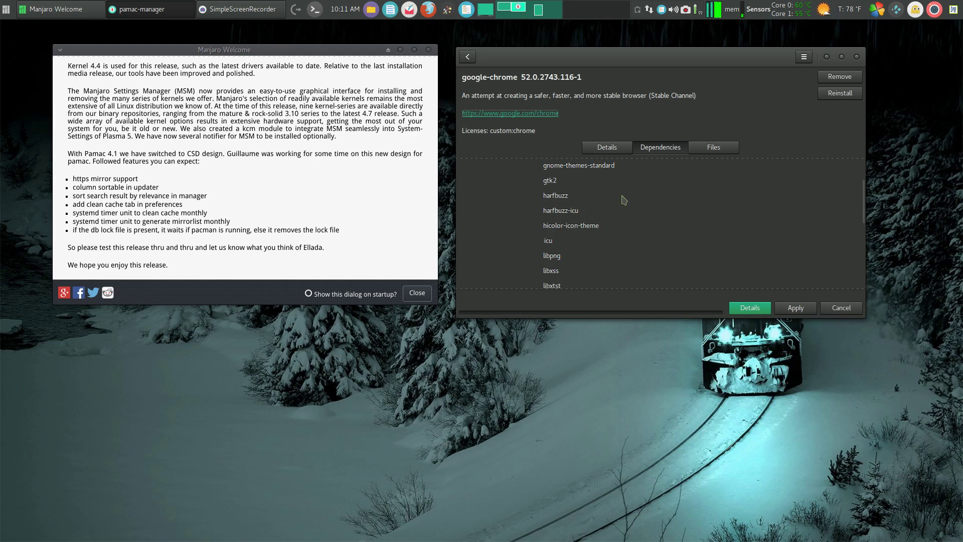
pyautogui.scroll(-3, 623, 203)
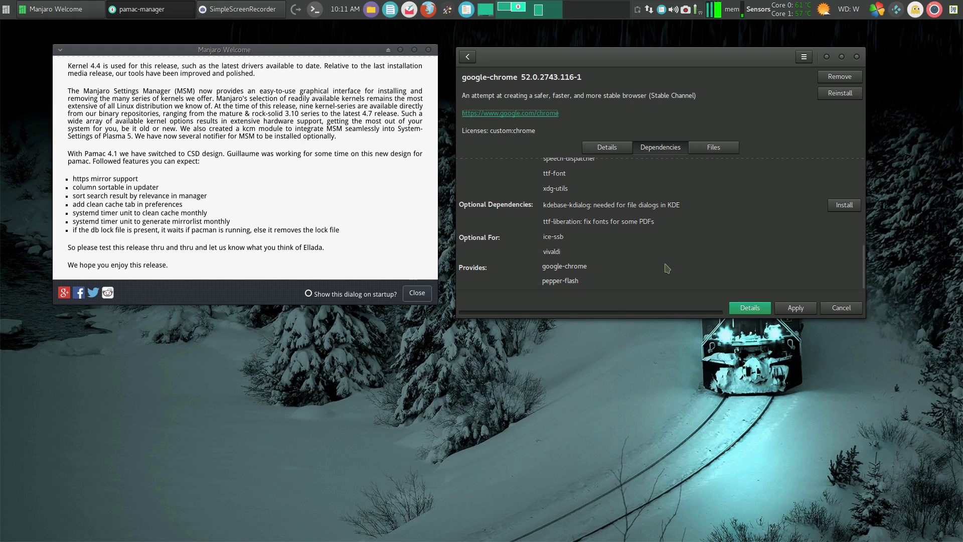
pyautogui.scroll(1, 664, 269)
pyautogui.scroll(-1, 637, 271)
pyautogui.scroll(3, 606, 273)
# Browse google-chrome's installed files, then return to the chrome search results
pyautogui.click(713, 147)
pyautogui.scroll(-3, 615, 212)
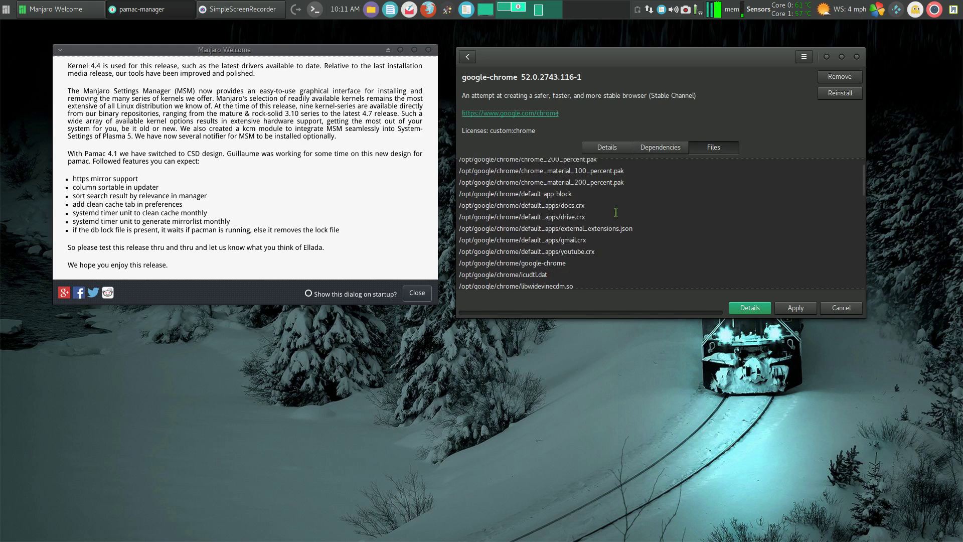
pyautogui.scroll(-10, 616, 213)
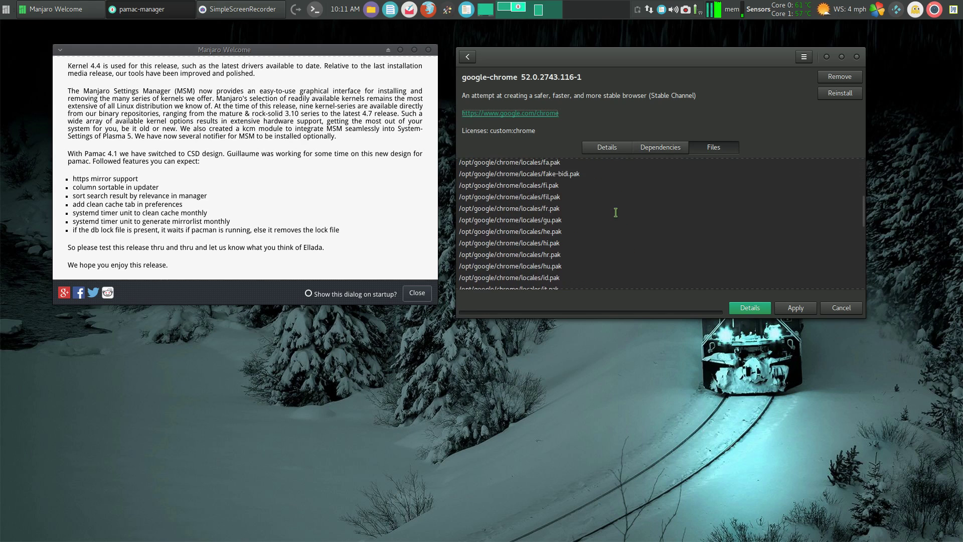
pyautogui.scroll(-10, 615, 213)
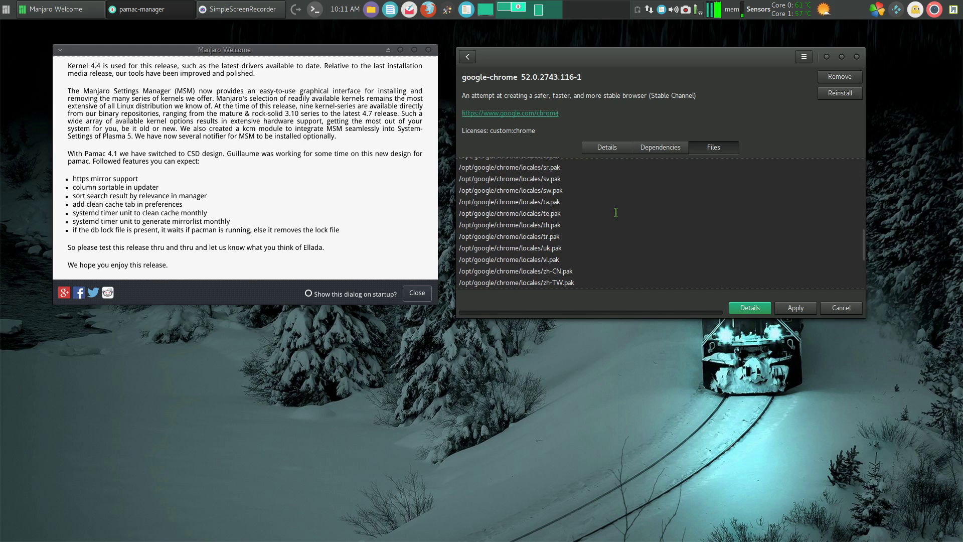
pyautogui.scroll(3, 615, 213)
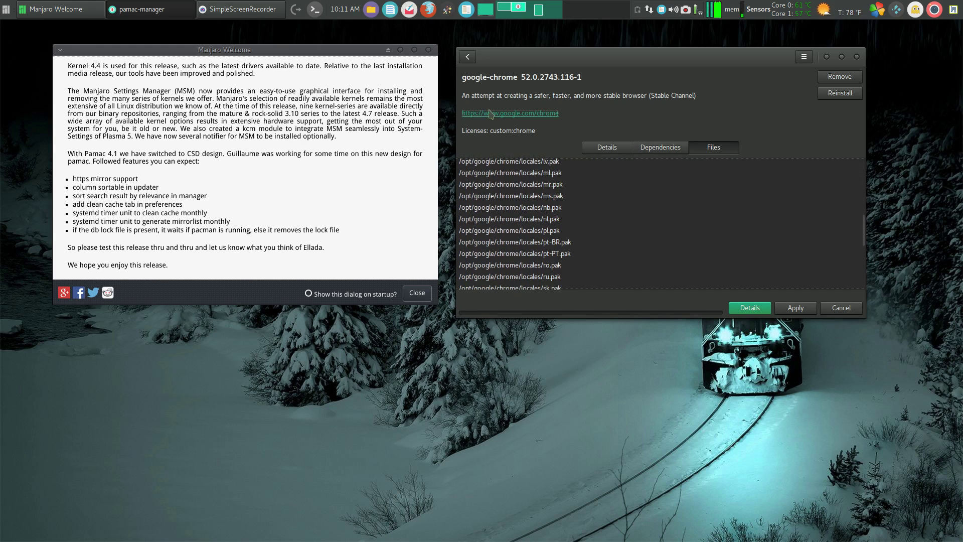
pyautogui.click(468, 58)
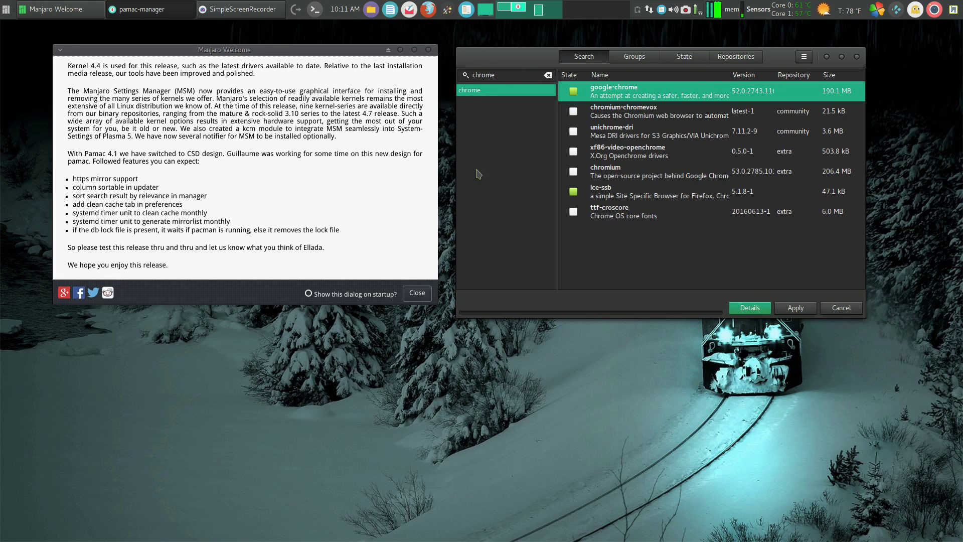
# List the packages in the deepin group
pyautogui.click(646, 57)
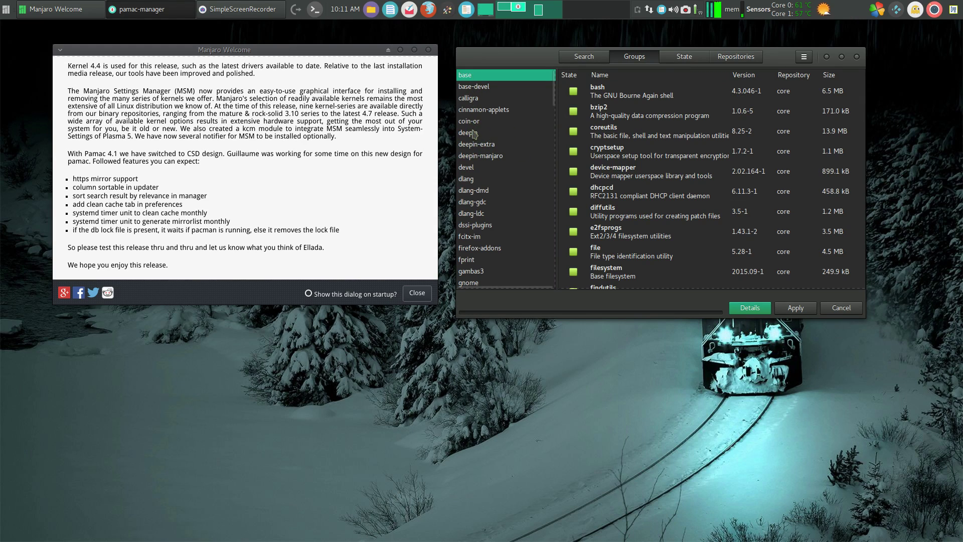
pyautogui.click(474, 134)
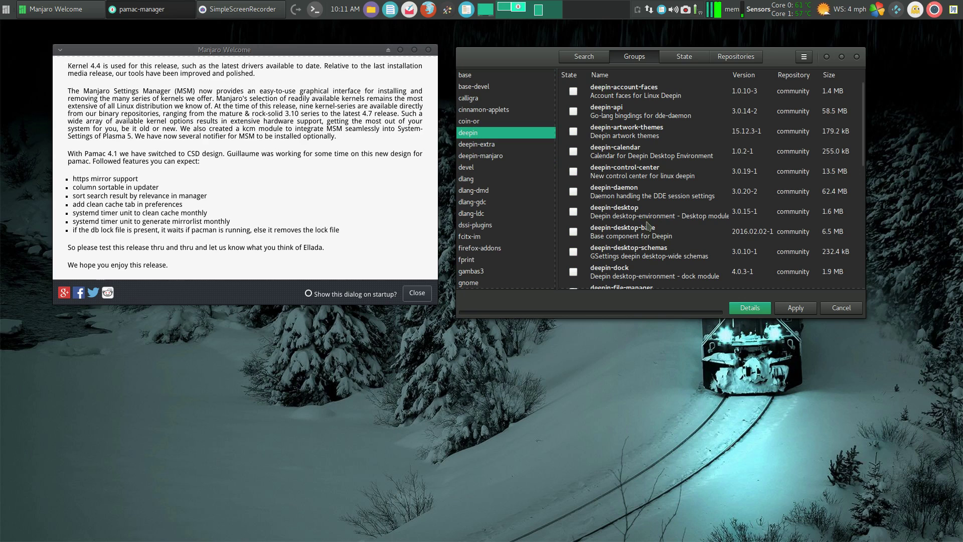
pyautogui.scroll(-3, 647, 225)
pyautogui.scroll(3, 646, 221)
# Show foreign installed packages such as google-chrome, otter-browser and vivaldi, then list core repository packages
pyautogui.click(690, 59)
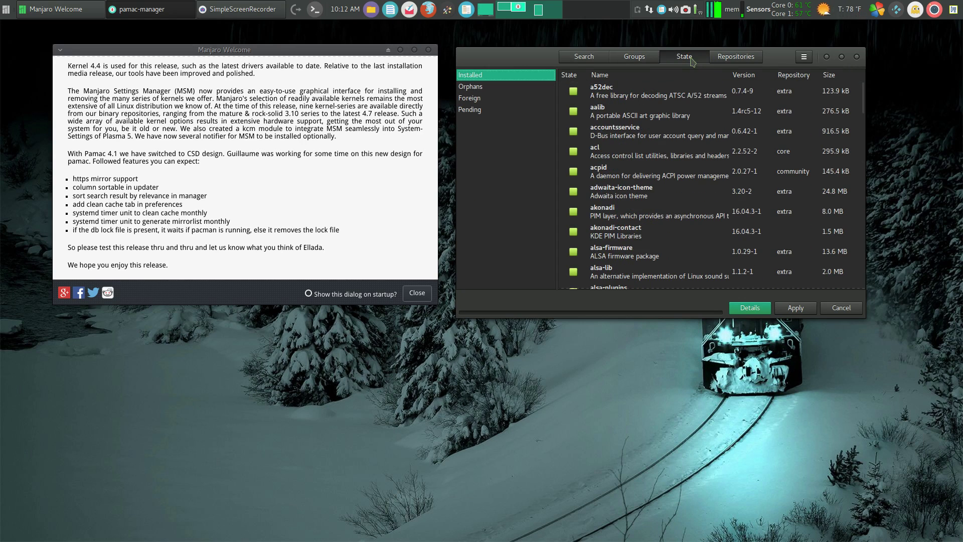
pyautogui.click(471, 98)
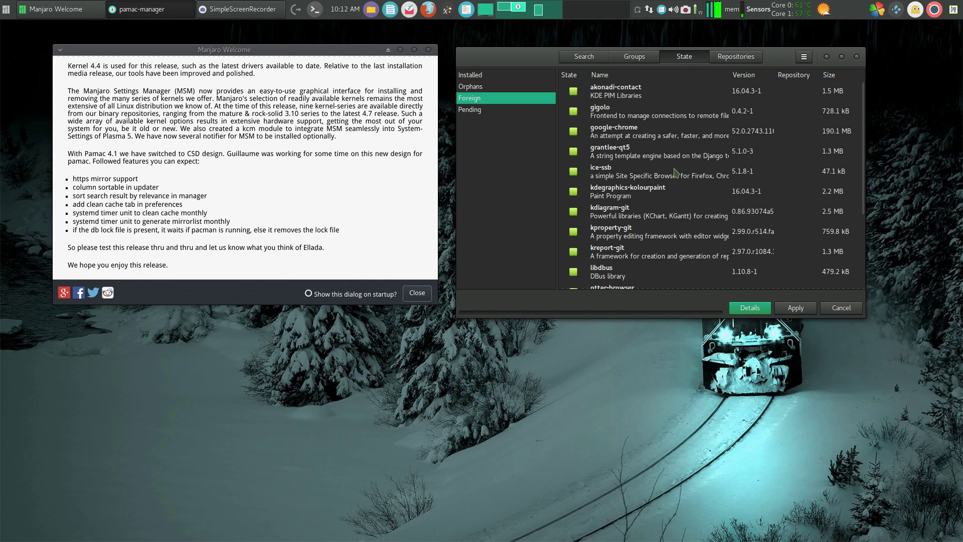
pyautogui.scroll(-2, 674, 172)
pyautogui.scroll(2, 675, 180)
pyautogui.scroll(-4, 671, 179)
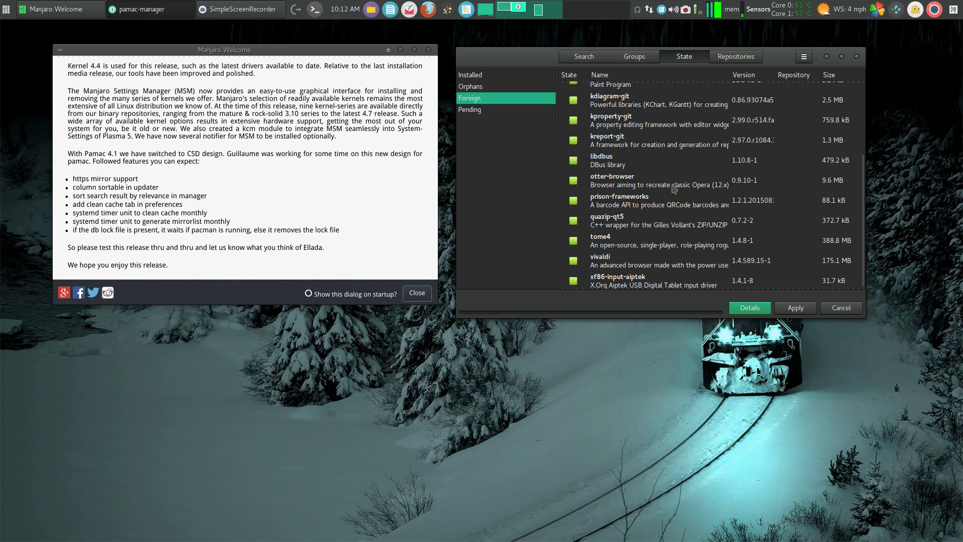
pyautogui.scroll(-1, 674, 186)
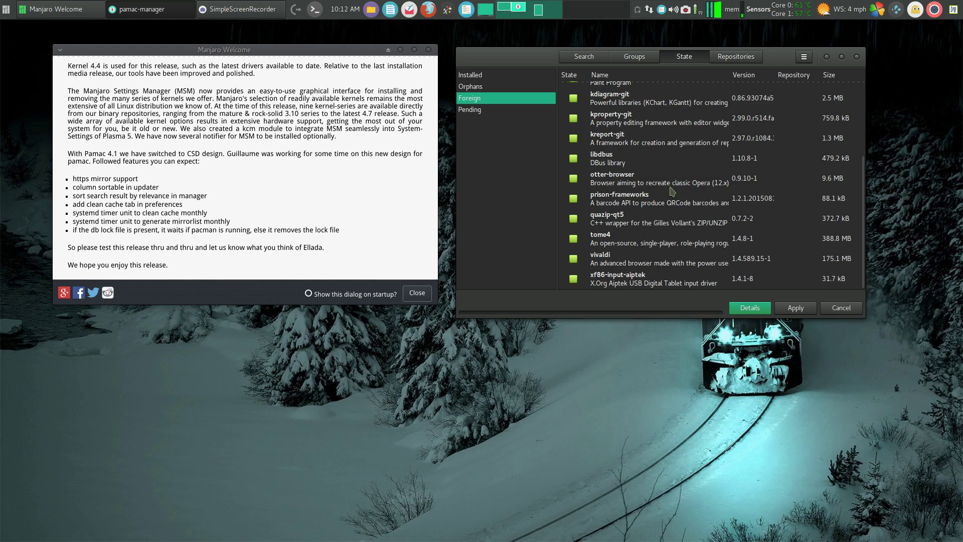
pyautogui.scroll(5, 672, 191)
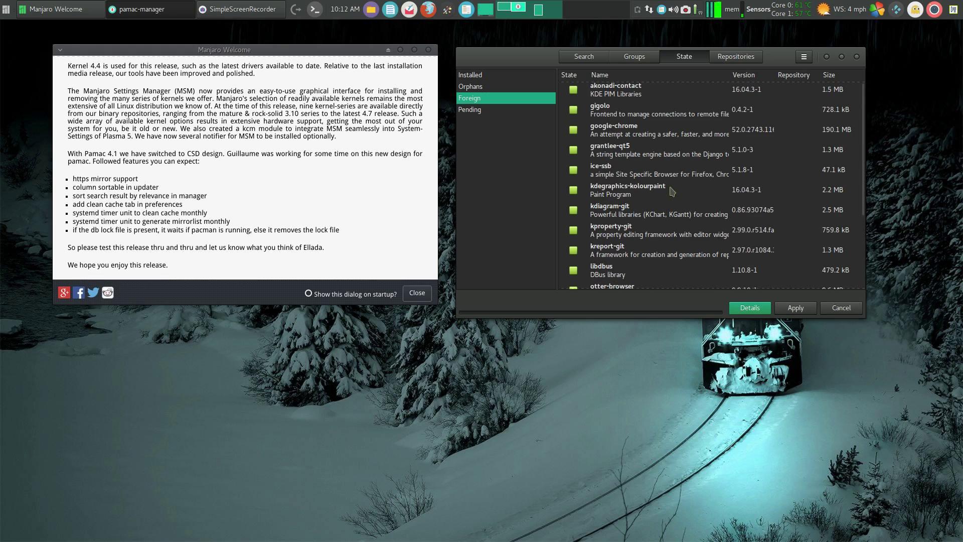
pyautogui.click(730, 58)
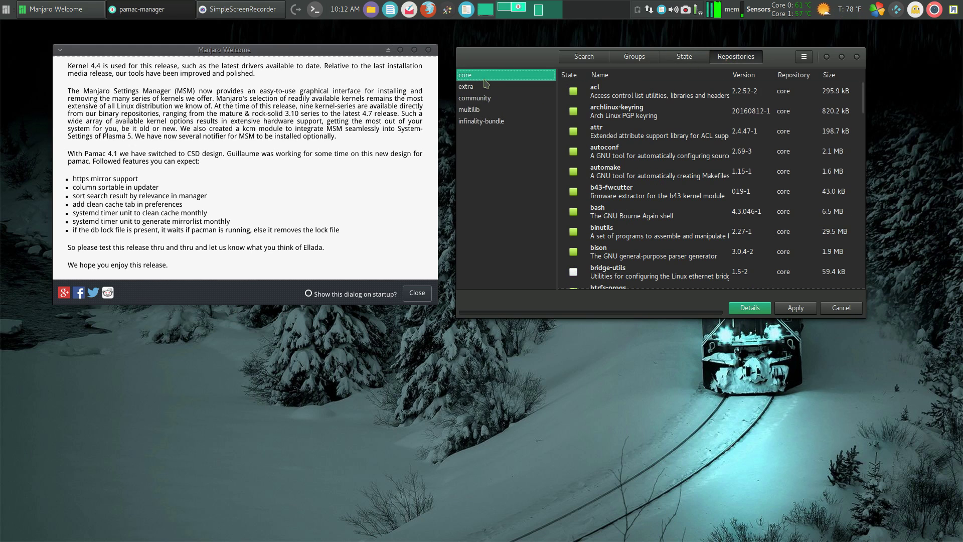
# List the infinality-bundle repository's packages and view the package transaction history
pyautogui.click(485, 122)
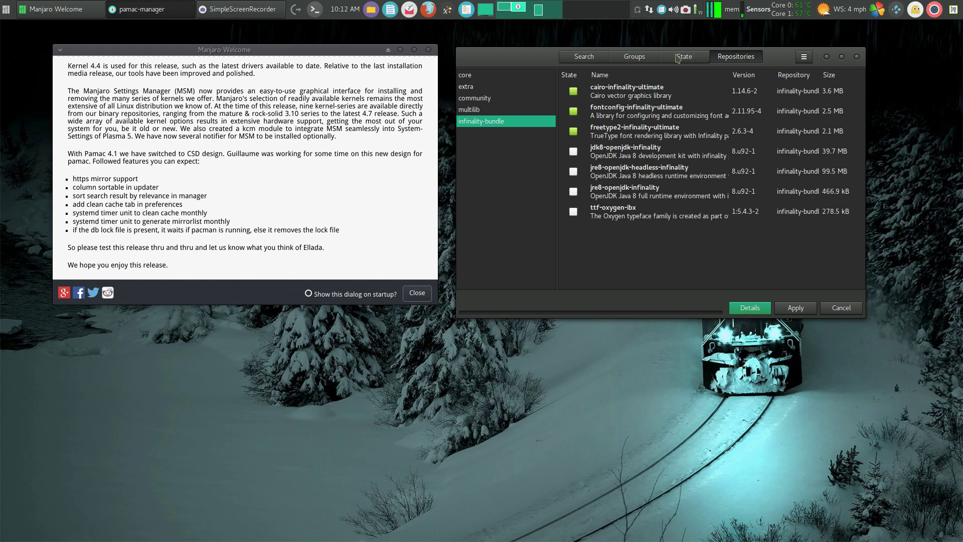
pyautogui.click(798, 59)
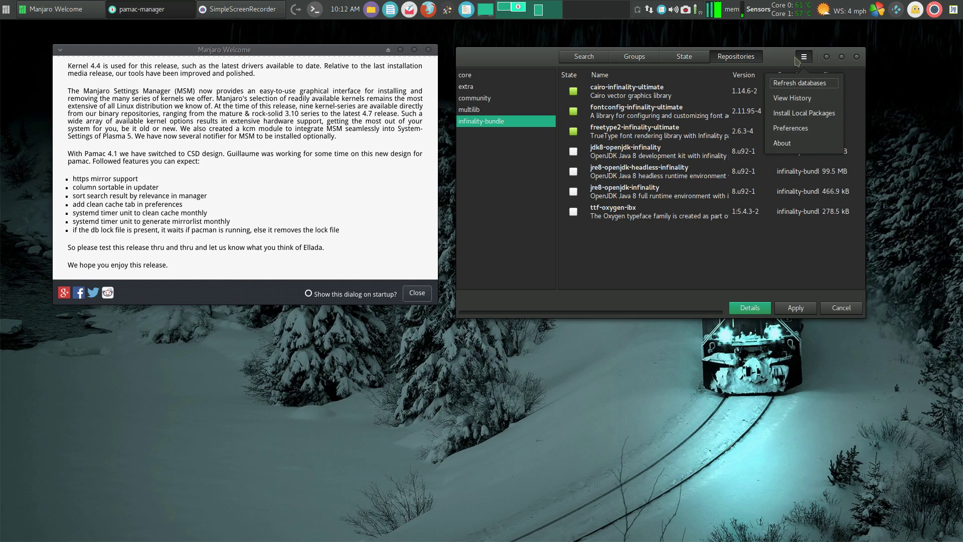
pyautogui.click(804, 100)
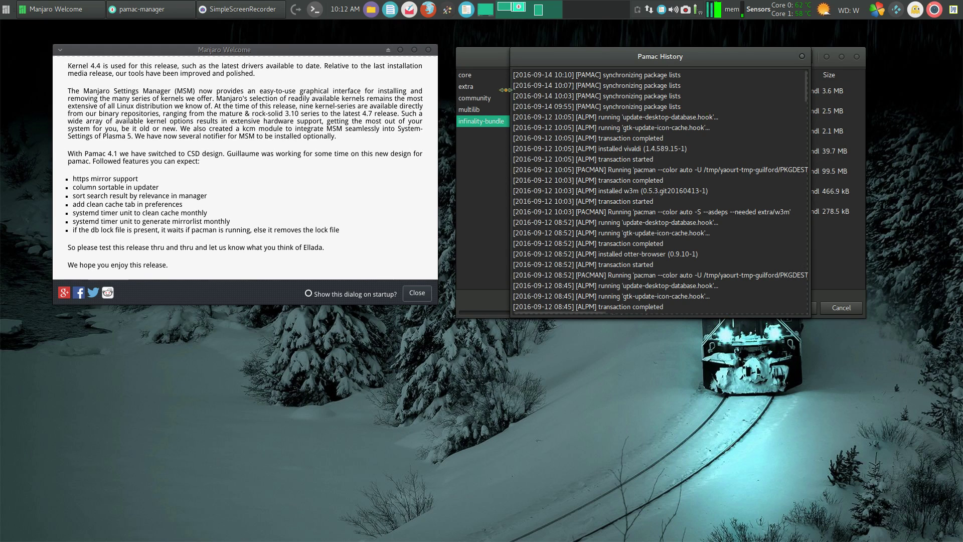
pyautogui.click(801, 57)
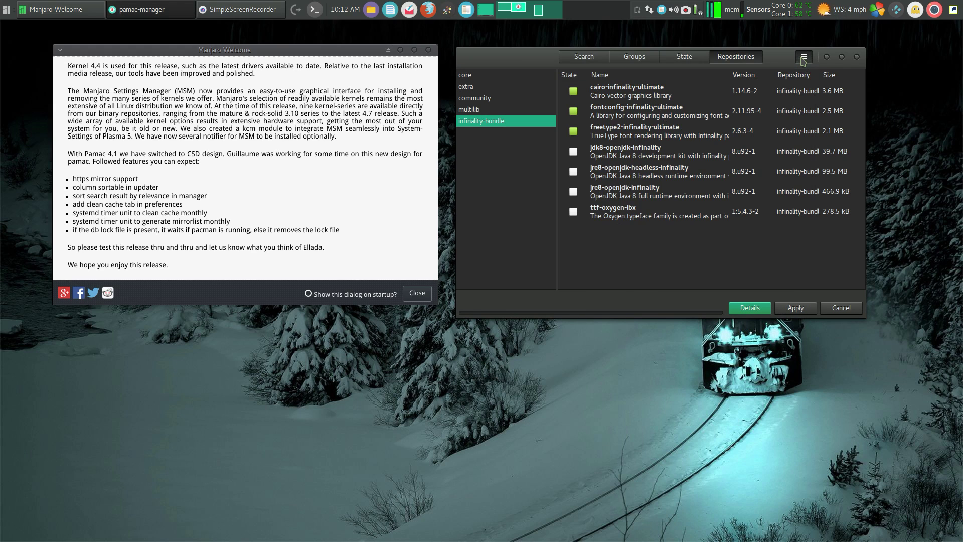
pyautogui.click(803, 57)
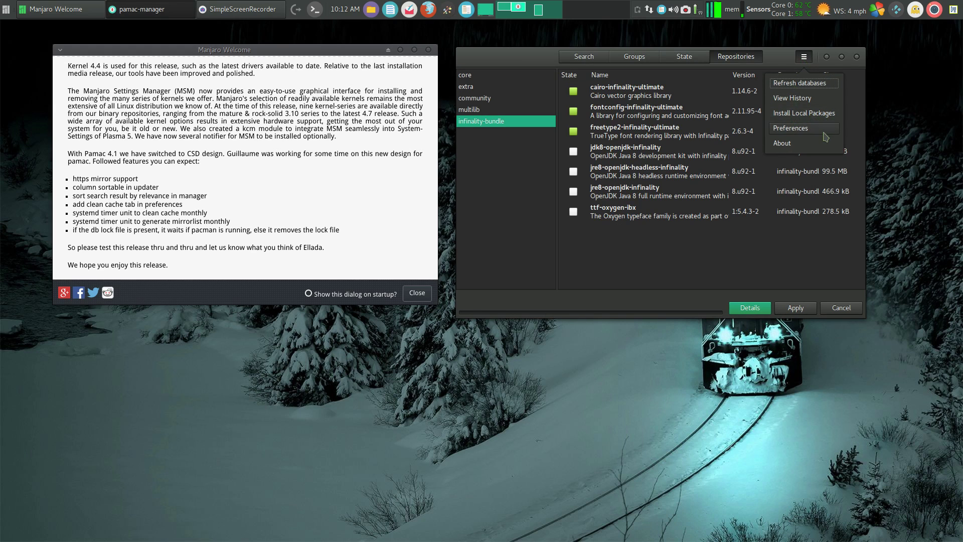
# Enable automatic update checks and raise the check interval to 24 hours
pyautogui.click(800, 129)
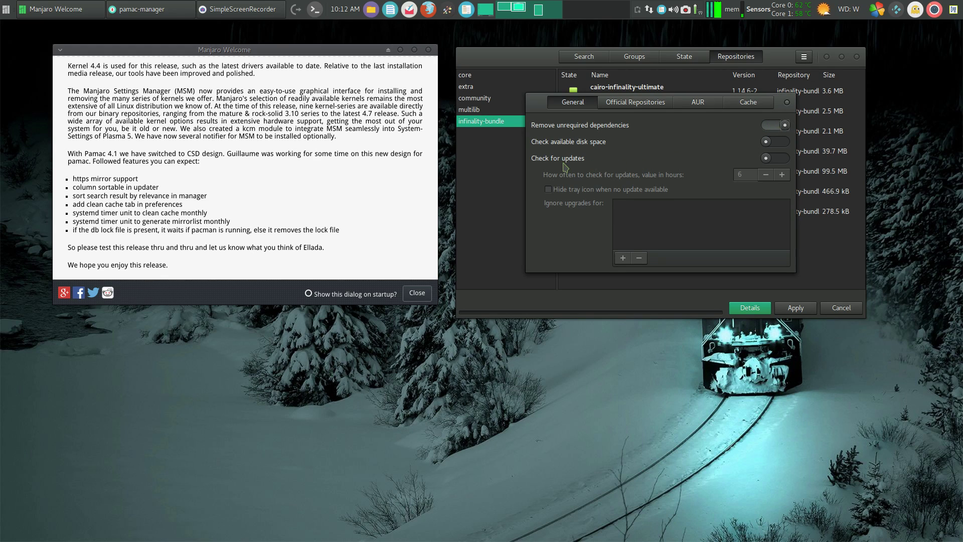
pyautogui.click(782, 158)
pyautogui.click(781, 174)
pyautogui.click(781, 175)
pyautogui.click(781, 175)
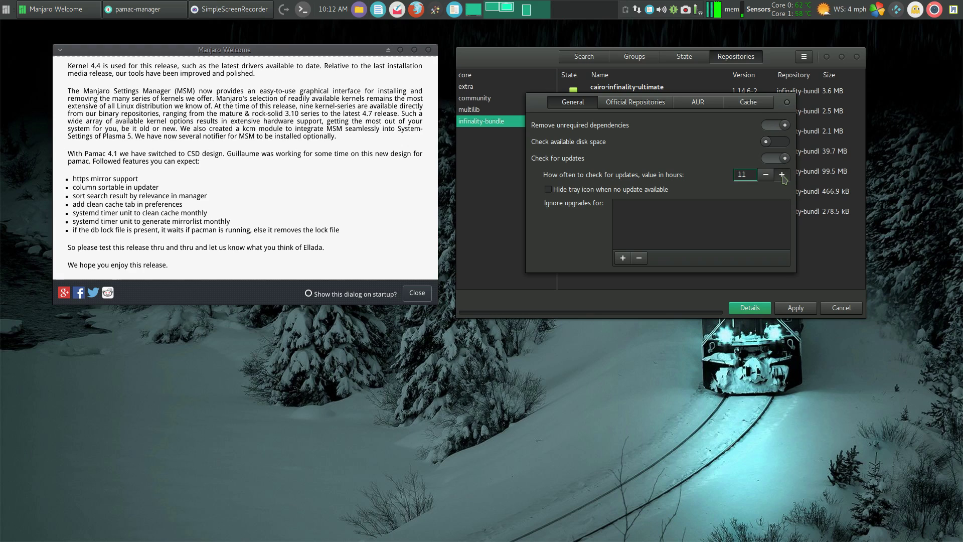
pyautogui.click(781, 174)
pyautogui.click(782, 174)
pyautogui.click(781, 174)
pyautogui.click(781, 174)
pyautogui.click(781, 175)
pyautogui.click(781, 175)
pyautogui.click(772, 159)
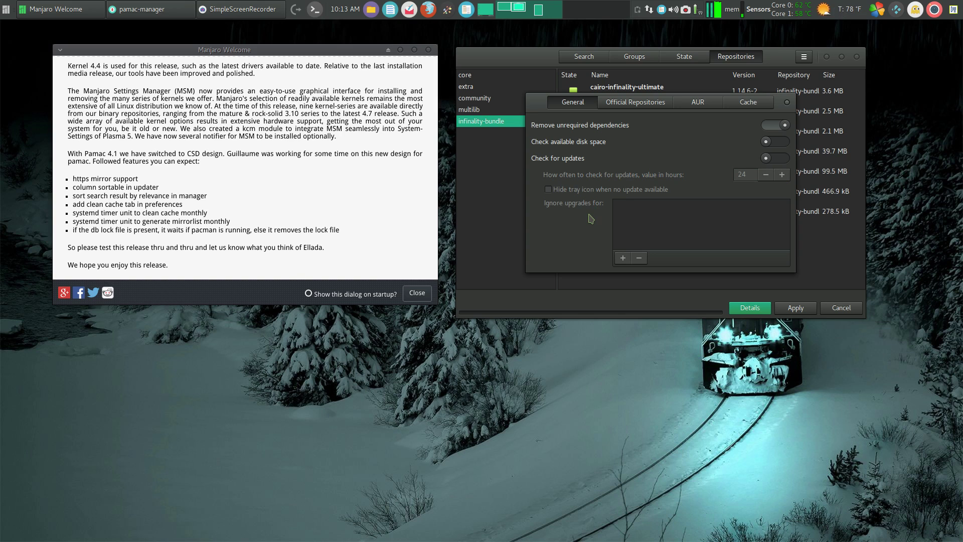
pyautogui.click(785, 159)
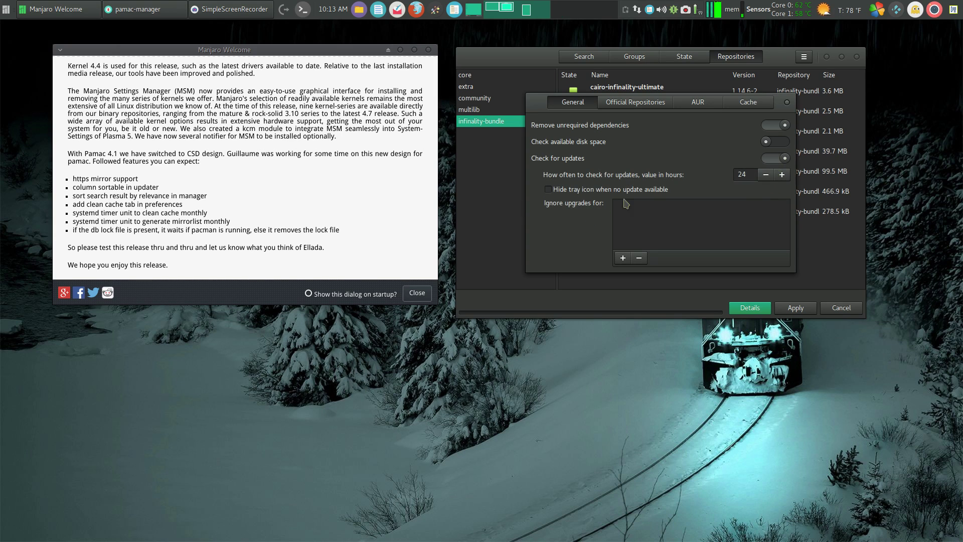
# Ignore otter-browser for upgrades, hide the tray icon, and switch off update checks
pyautogui.click(622, 258)
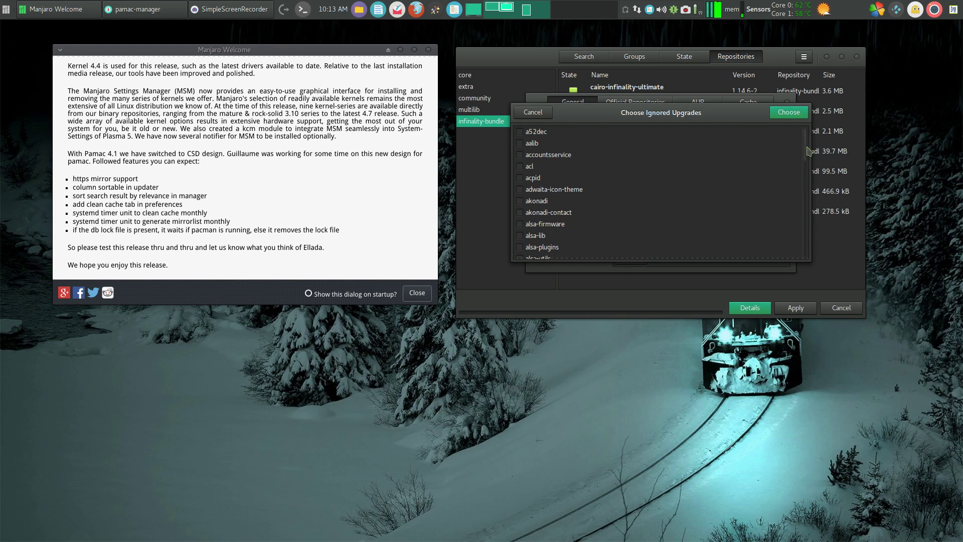
pyautogui.moveTo(806, 143); pyautogui.dragTo(806, 205)
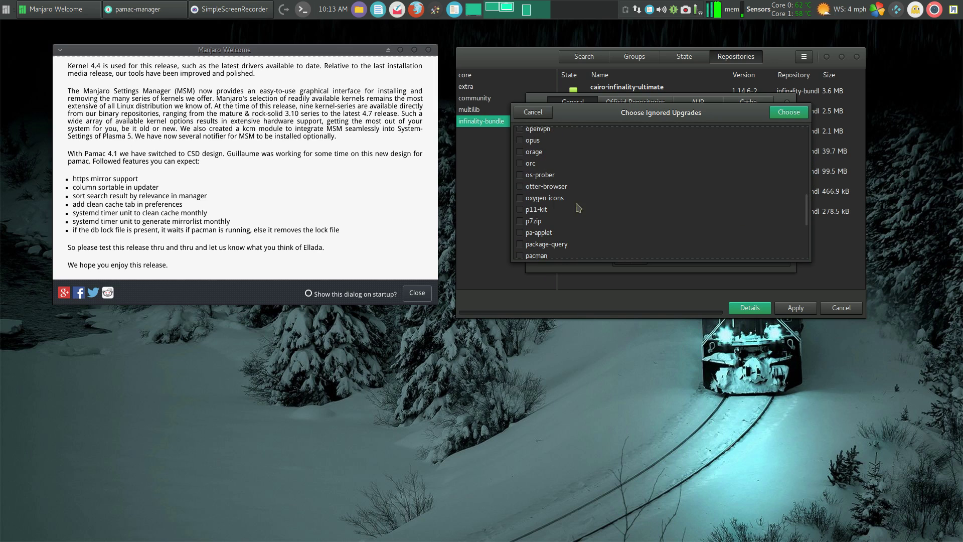
pyautogui.click(519, 186)
pyautogui.click(788, 114)
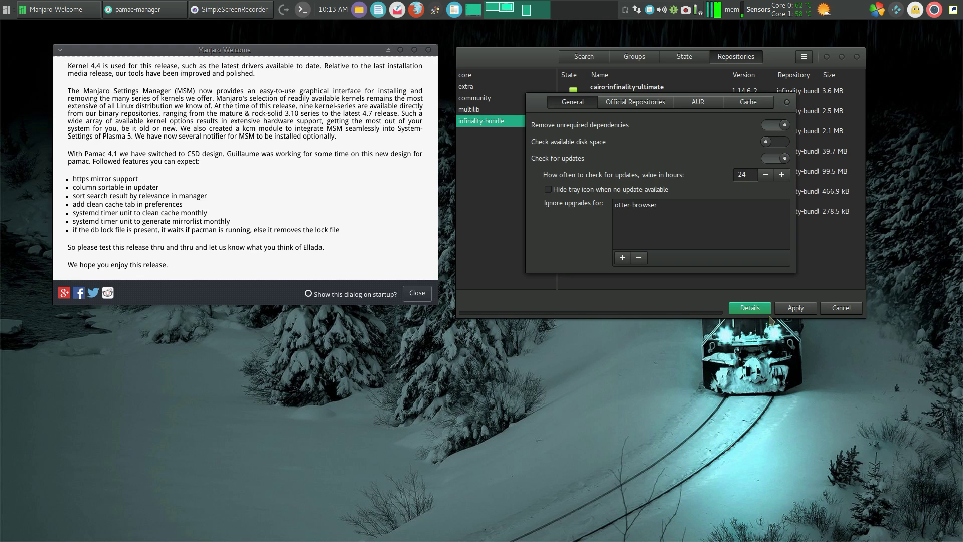
pyautogui.click(549, 190)
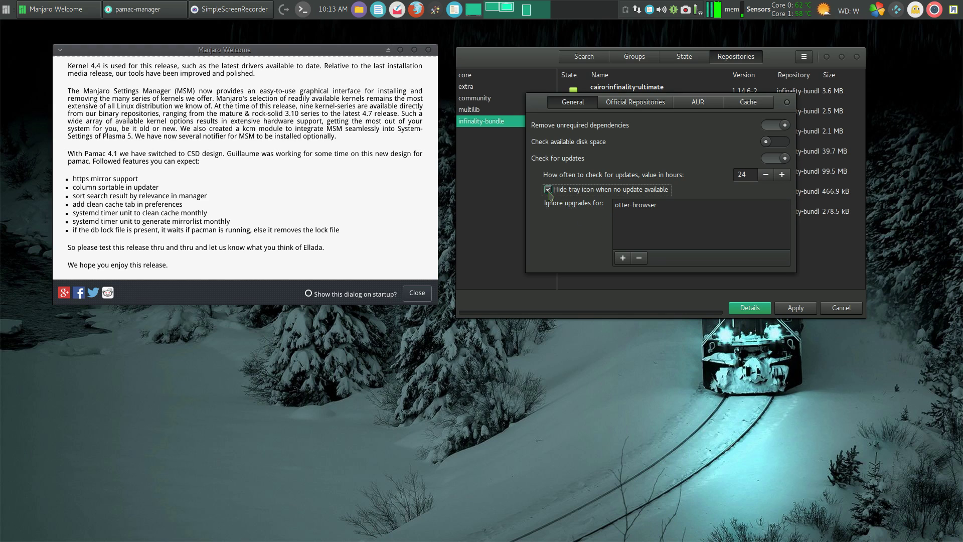
pyautogui.click(773, 158)
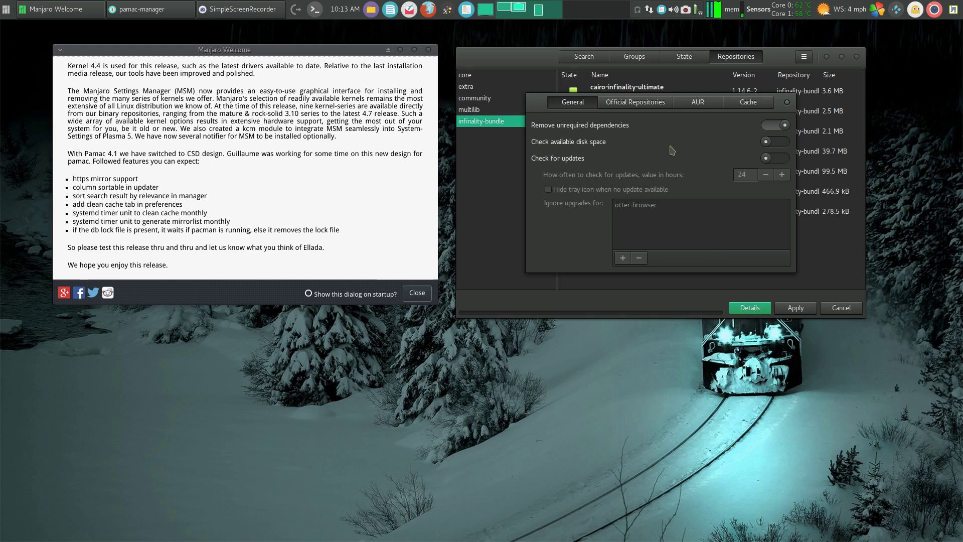
# Inspect repository, AUR (left disabled) and cache (3 versions kept) settings, then close preferences
pyautogui.click(634, 102)
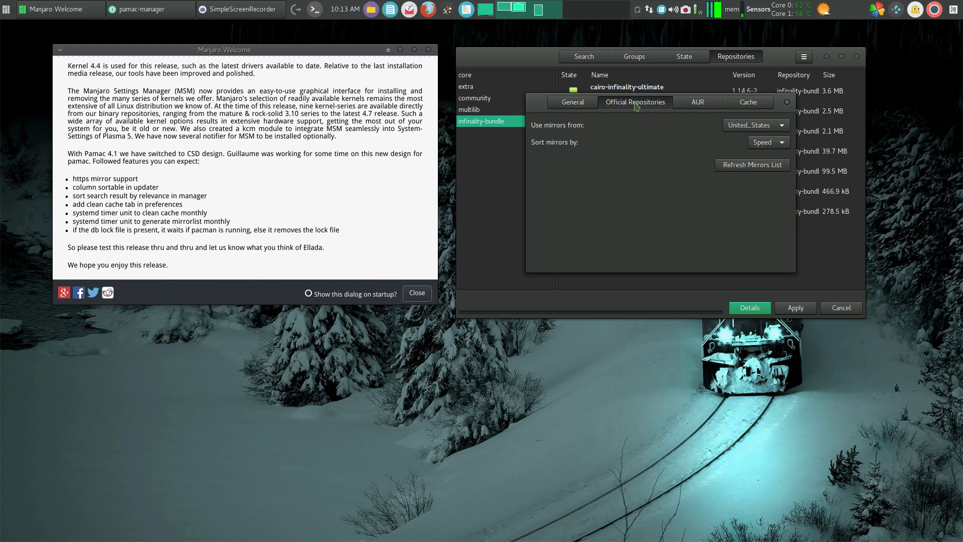
pyautogui.click(697, 102)
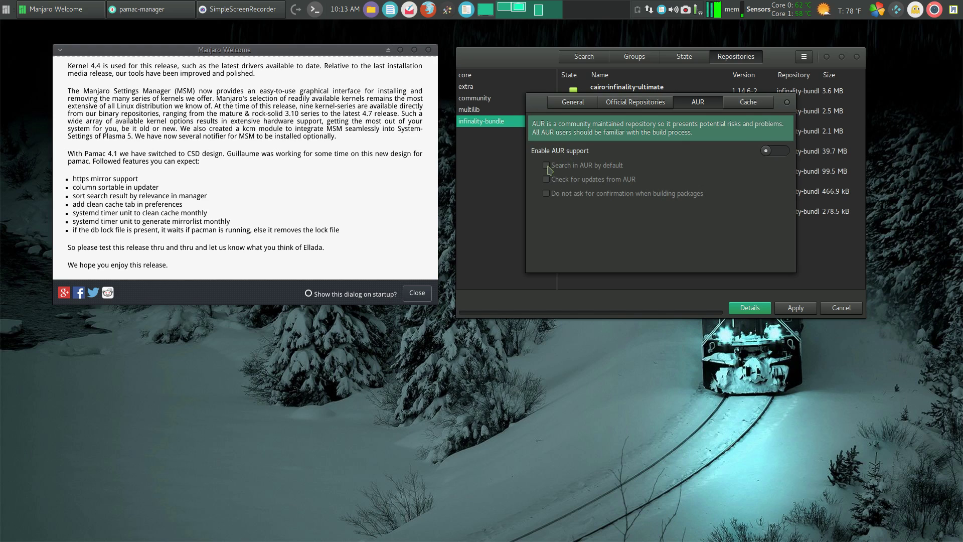
pyautogui.click(778, 152)
pyautogui.click(769, 154)
pyautogui.click(750, 104)
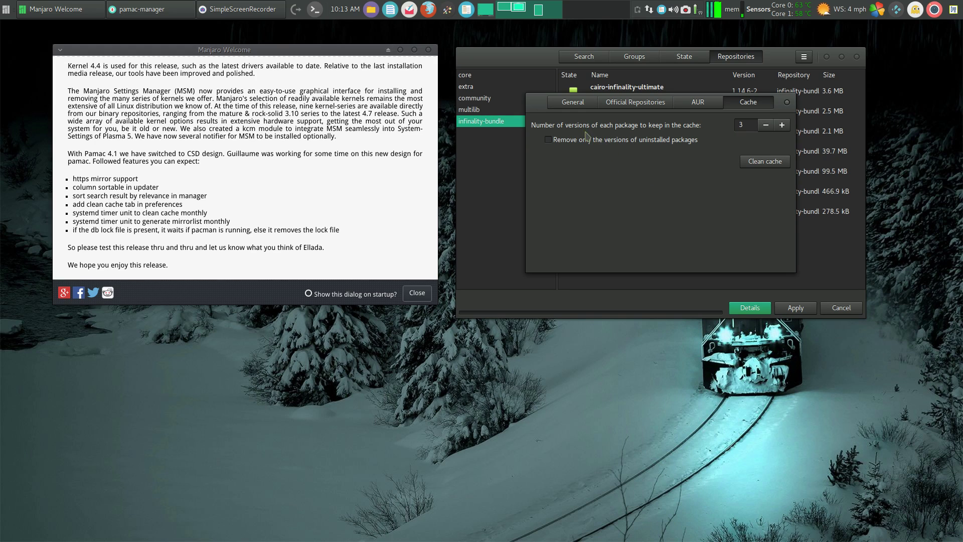
pyautogui.click(787, 103)
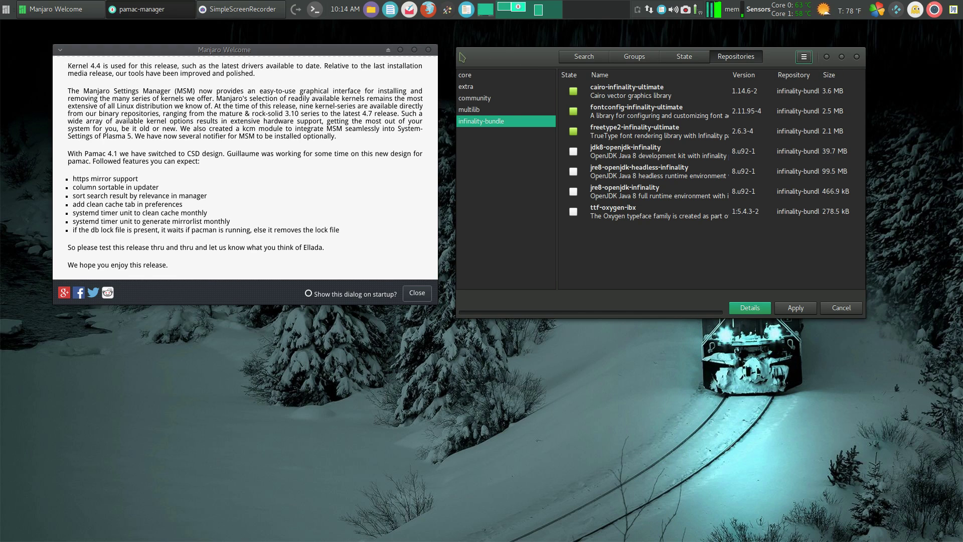
# Close Manjaro Welcome, launch Octopi, and cycle through its Files, Transaction, Output, News and Usage tabs
pyautogui.click(429, 50)
pyautogui.click(913, 15)
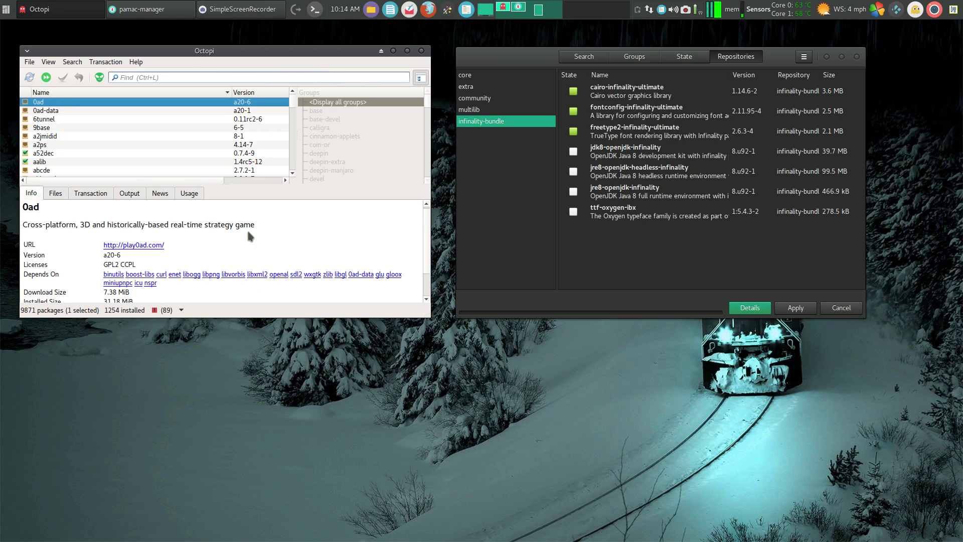
pyautogui.click(54, 196)
pyautogui.click(92, 194)
pyautogui.click(129, 194)
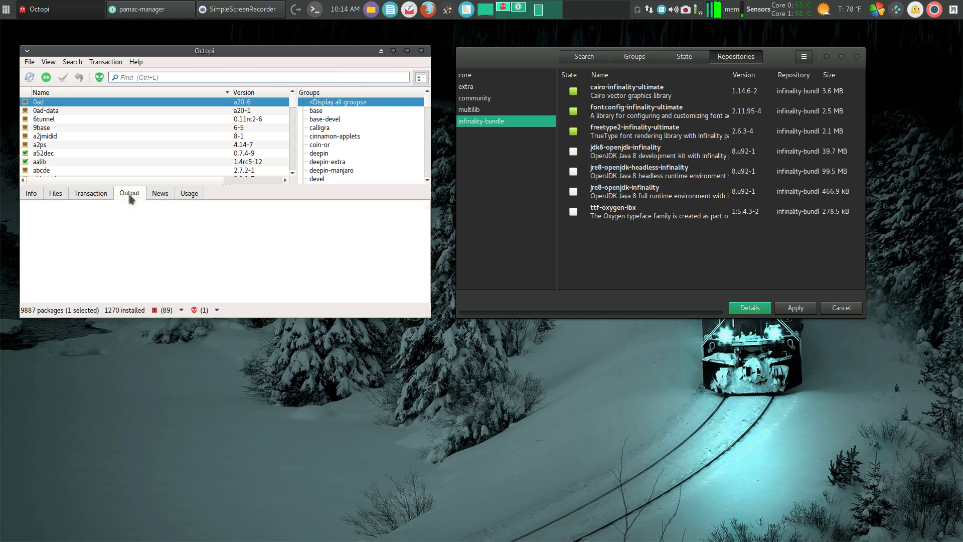
pyautogui.click(160, 194)
pyautogui.click(188, 195)
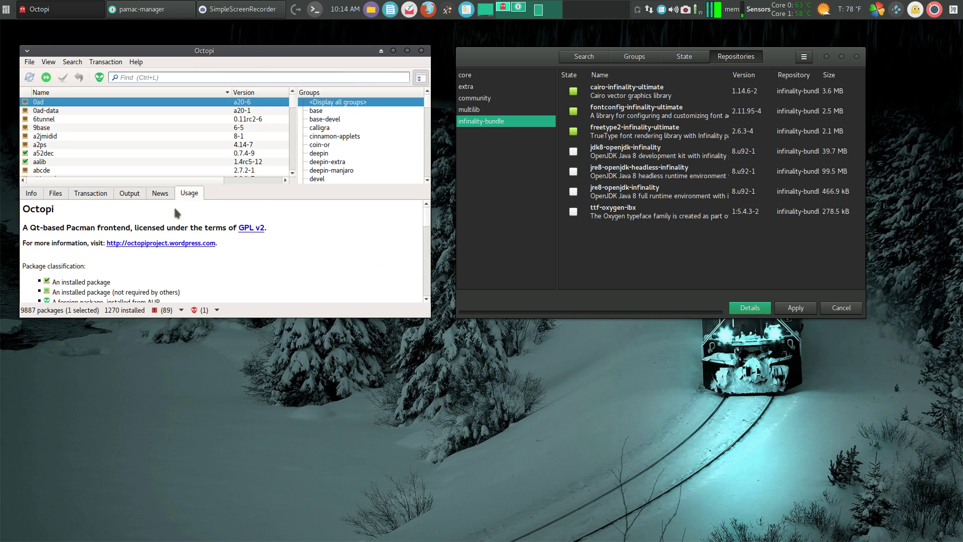
# Read through the Manjaro Linux news and Octopi's usage guide
pyautogui.click(161, 193)
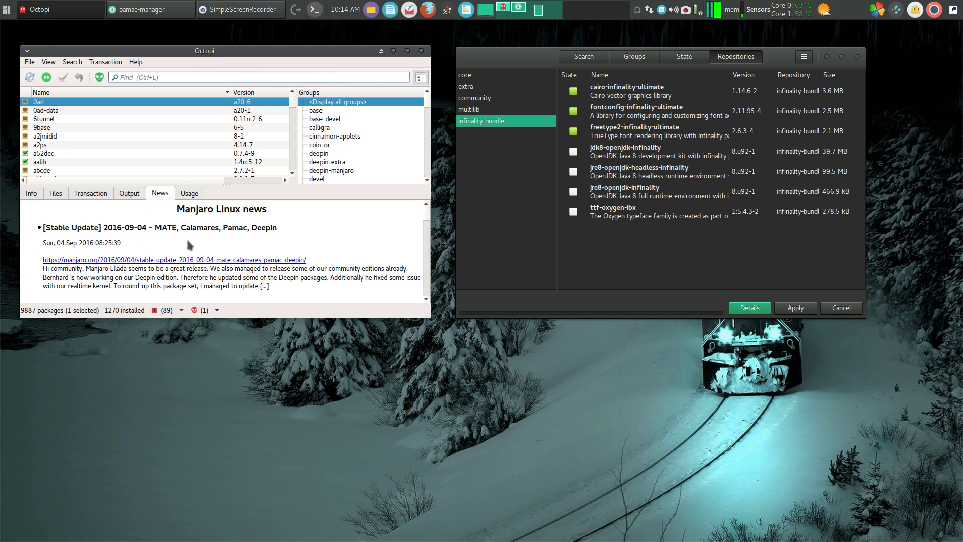
pyautogui.scroll(-2, 189, 244)
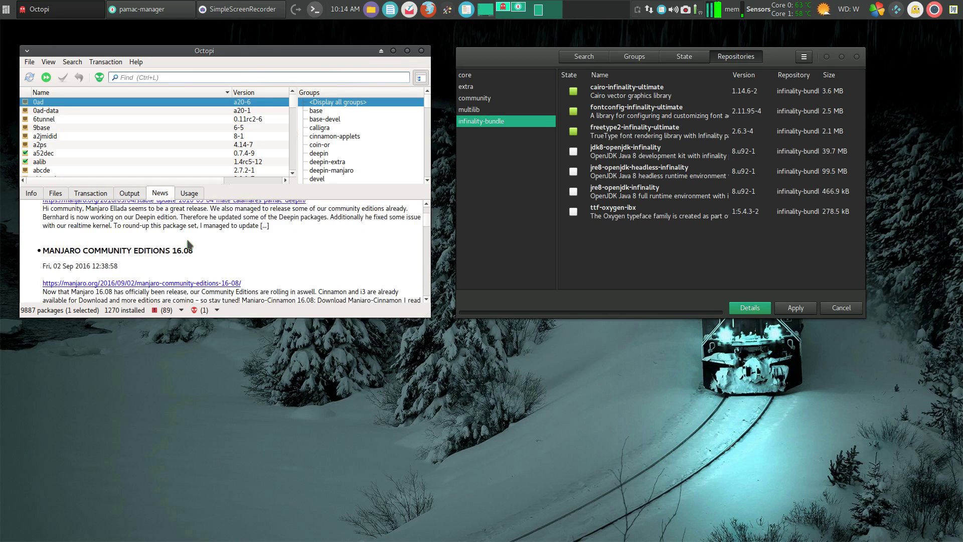
pyautogui.scroll(-1, 189, 245)
pyautogui.scroll(3, 189, 245)
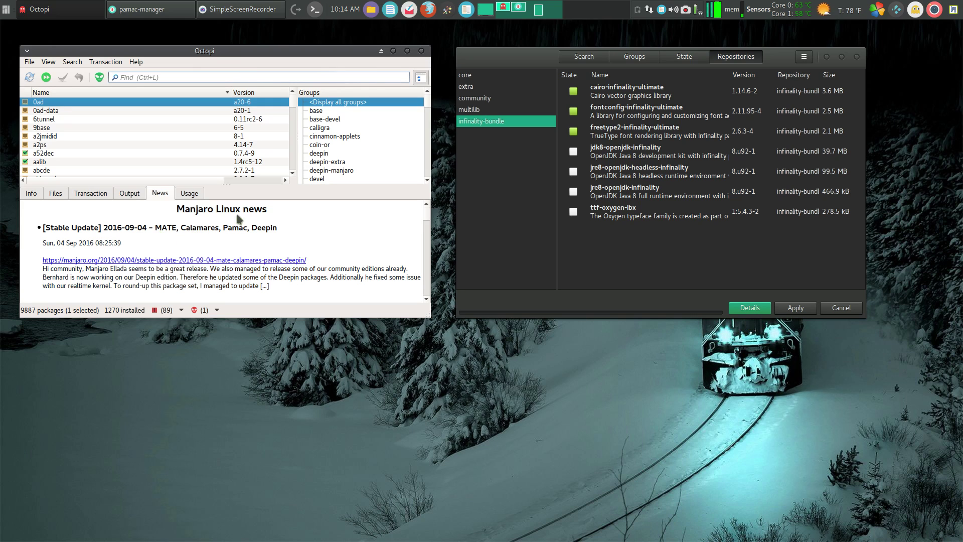
pyautogui.click(193, 194)
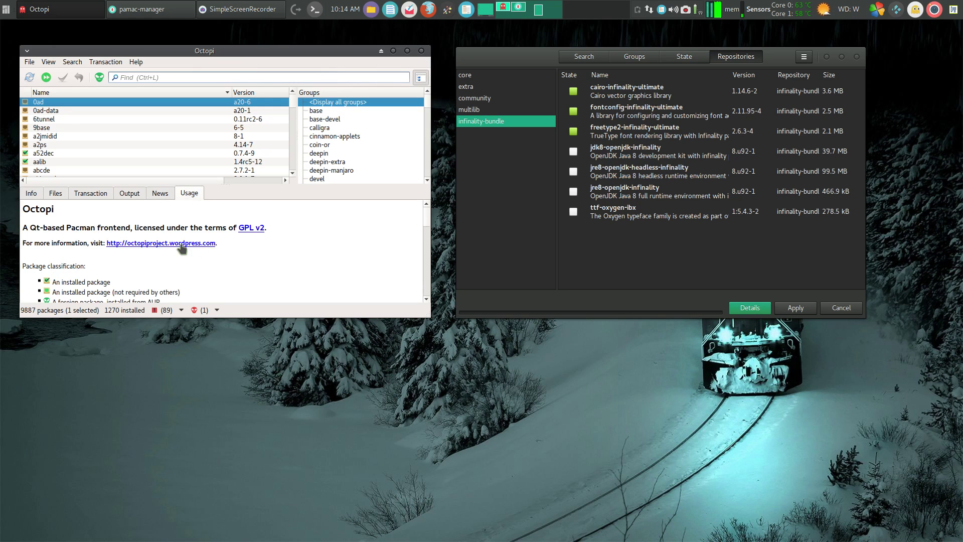
pyautogui.scroll(-5, 191, 256)
pyautogui.scroll(-3, 181, 249)
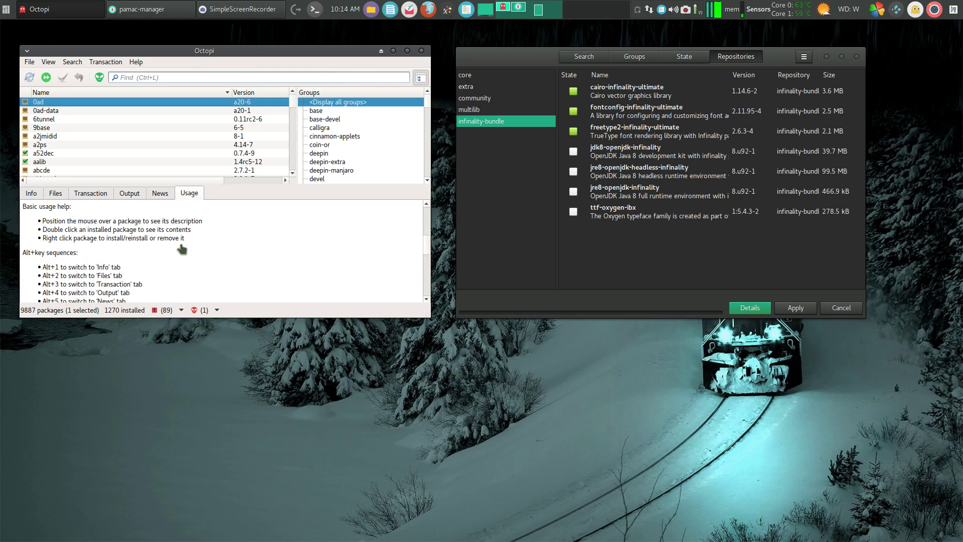
pyautogui.scroll(4, 182, 249)
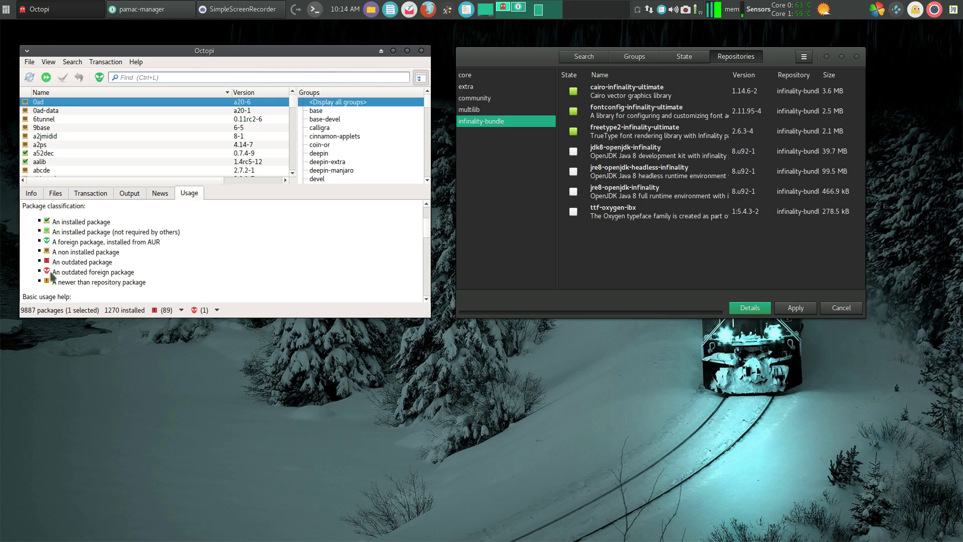
pyautogui.scroll(2, 125, 235)
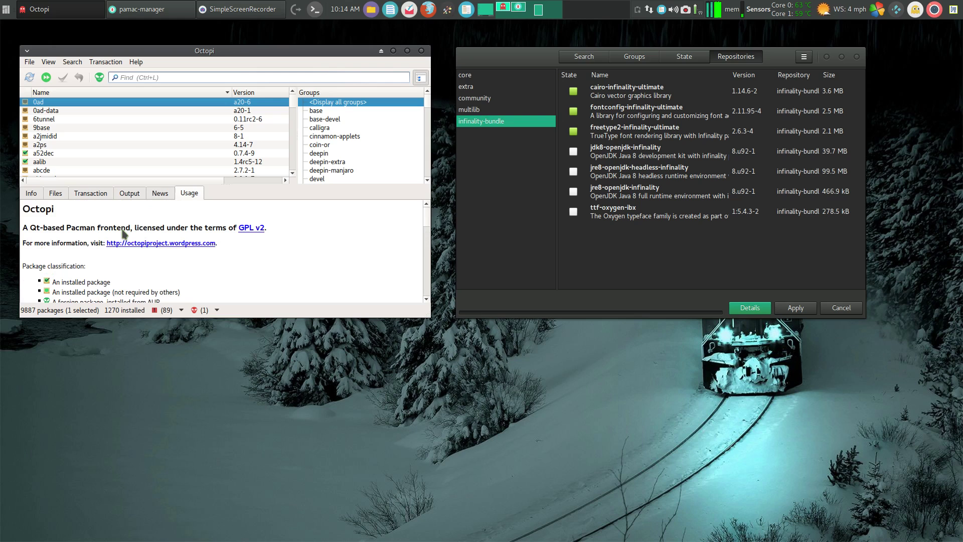
# Look over Octopi's Search, File and Transaction menus
pyautogui.click(72, 61)
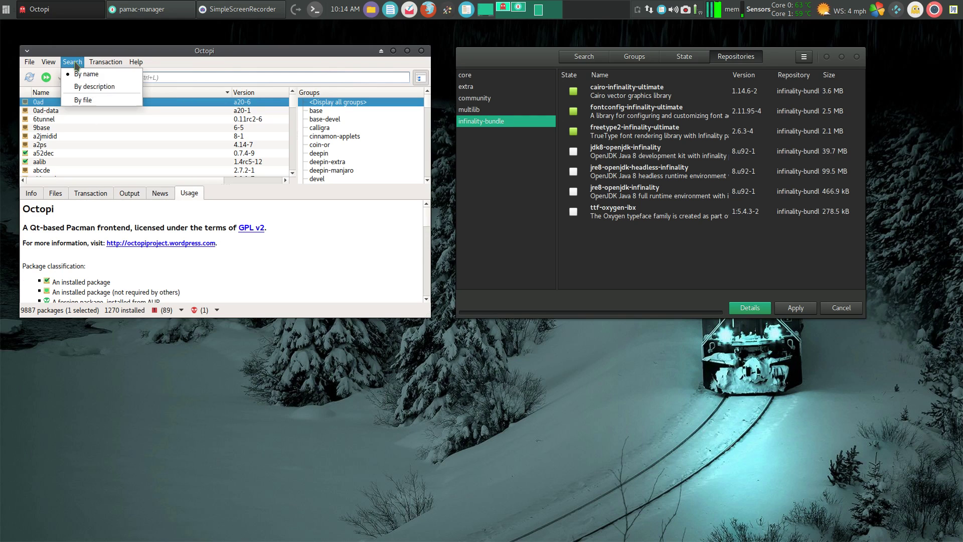
pyautogui.click(73, 62)
pyautogui.click(28, 62)
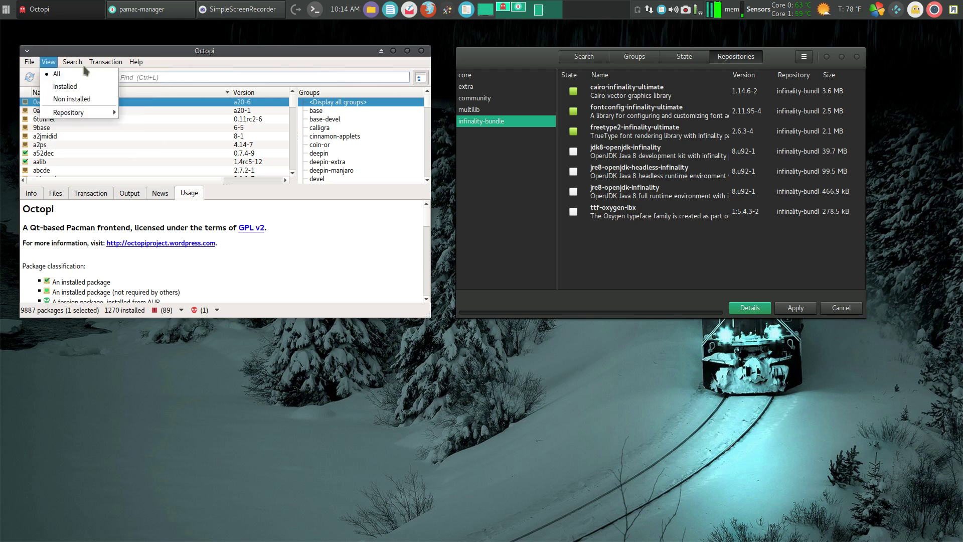
pyautogui.click(423, 52)
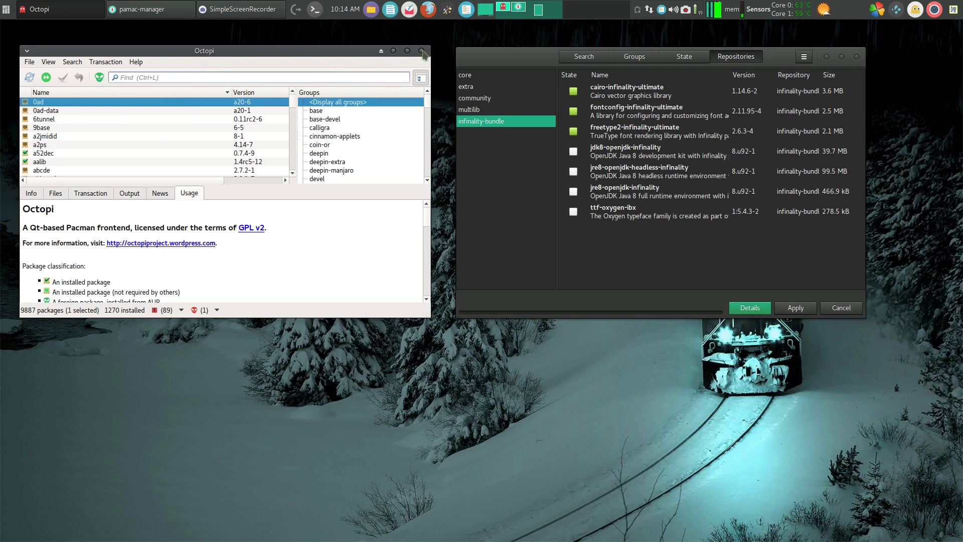